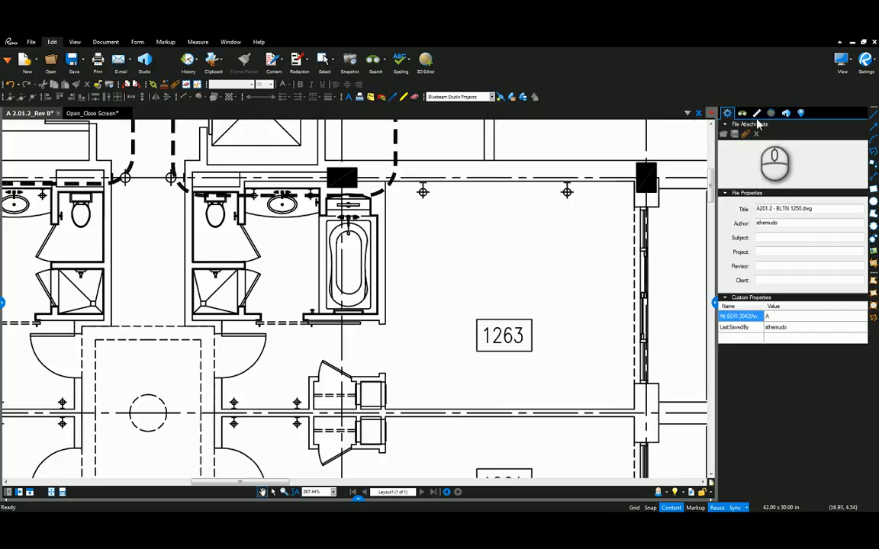
# - Set up an area measurement with a teal fill, Highlight on, and a dark blue 10% Dots hatch
pyautogui.click(757, 114)
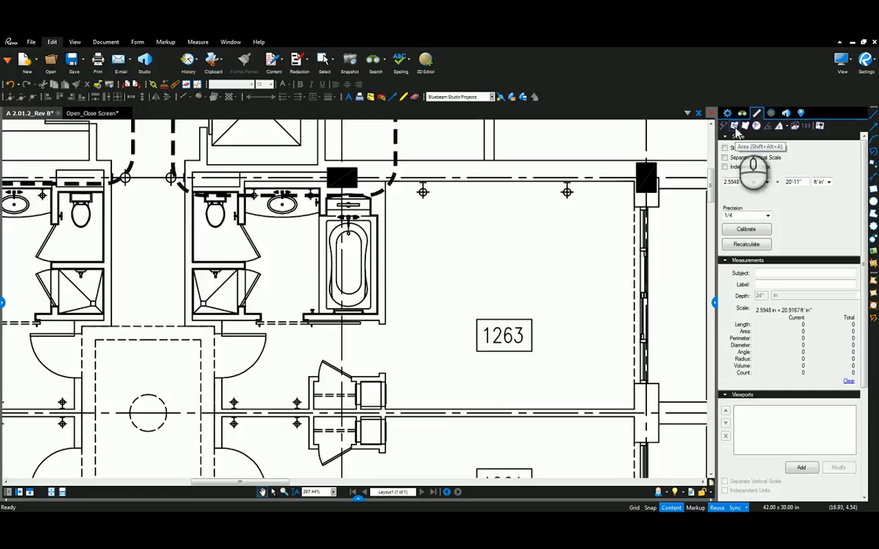
pyautogui.click(734, 127)
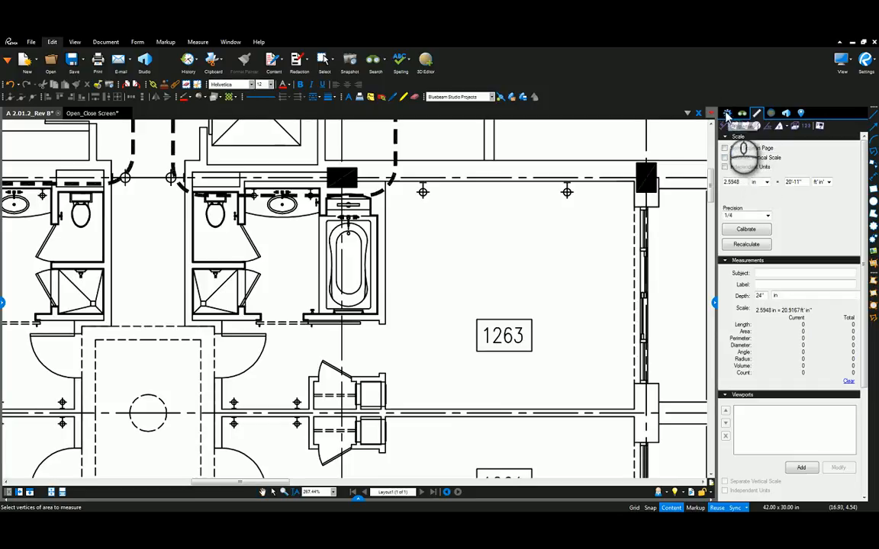
pyautogui.click(728, 115)
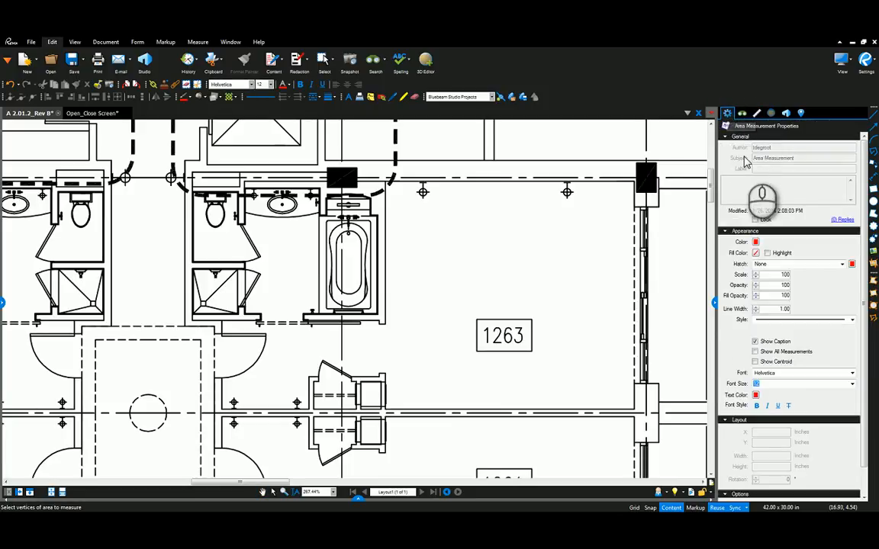
pyautogui.click(756, 253)
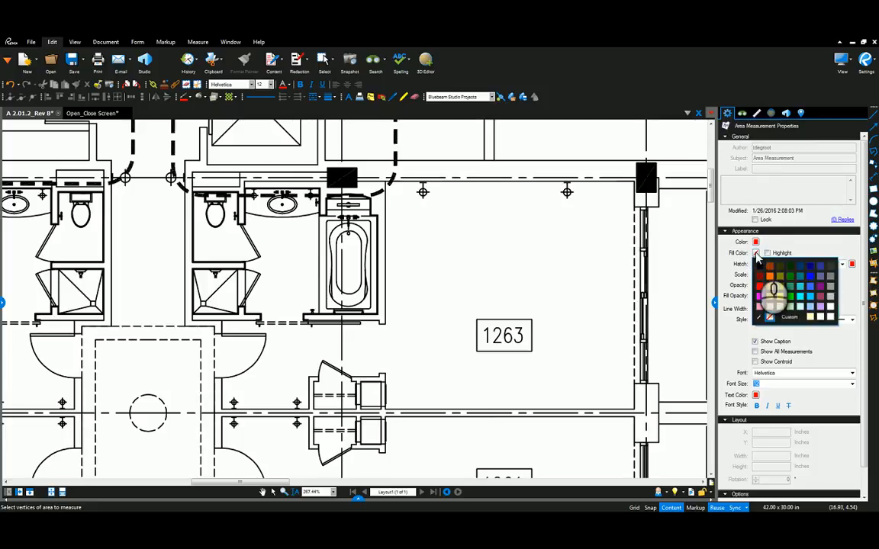
pyautogui.click(800, 287)
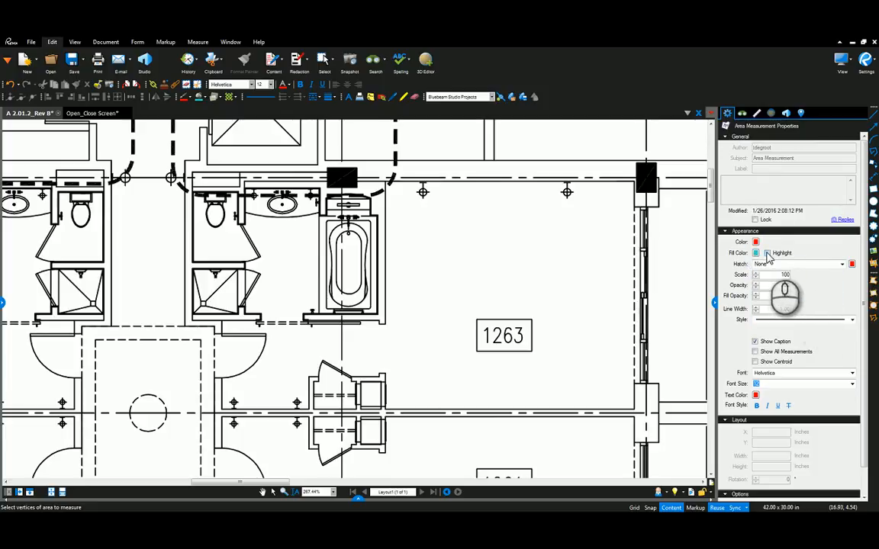
pyautogui.click(768, 253)
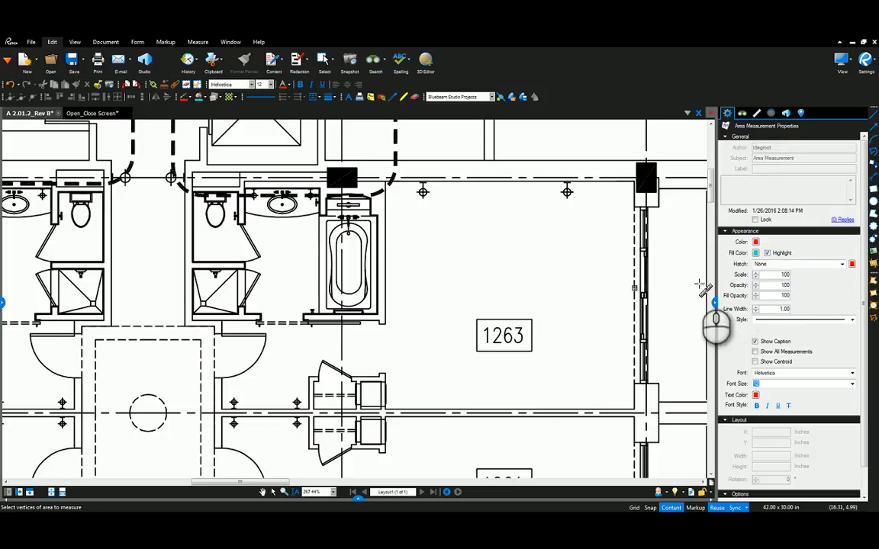
pyautogui.click(842, 265)
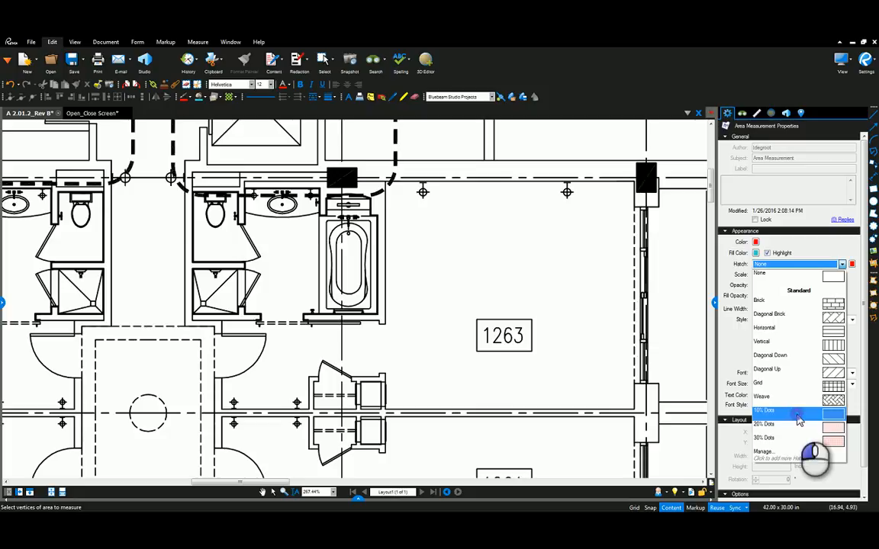
pyautogui.click(798, 418)
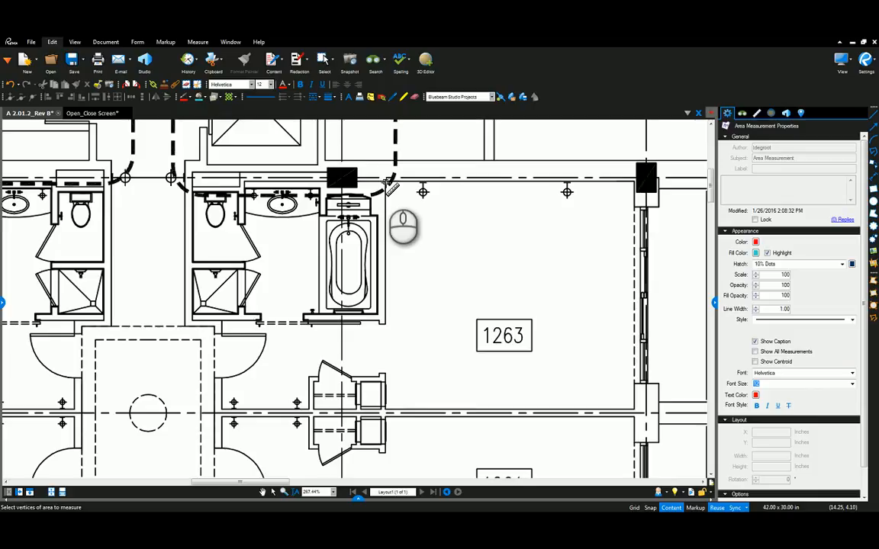
# - Measure the rectangular floor area of room 1263 and move its area caption clear of the room number, up toward the room's upper-right corner
pyautogui.moveTo(385, 181); pyautogui.dragTo(630, 412)
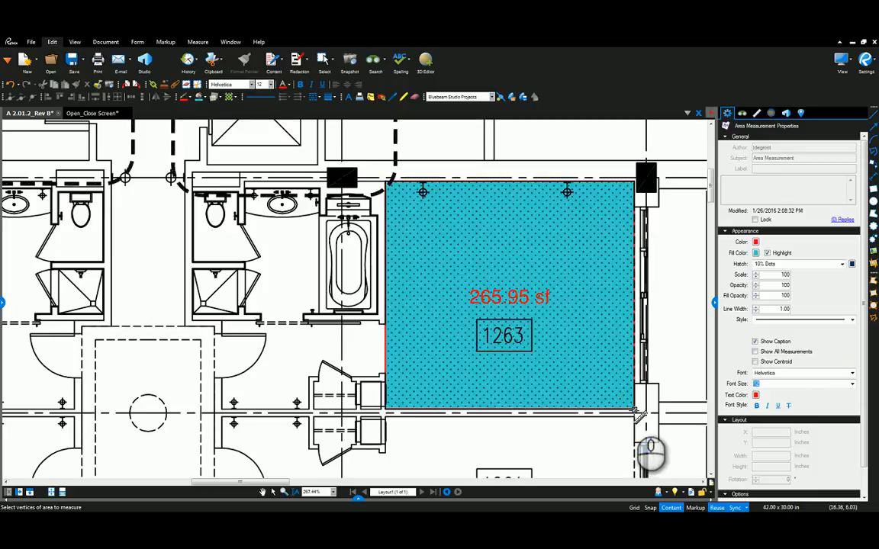
pyautogui.press('Escape')
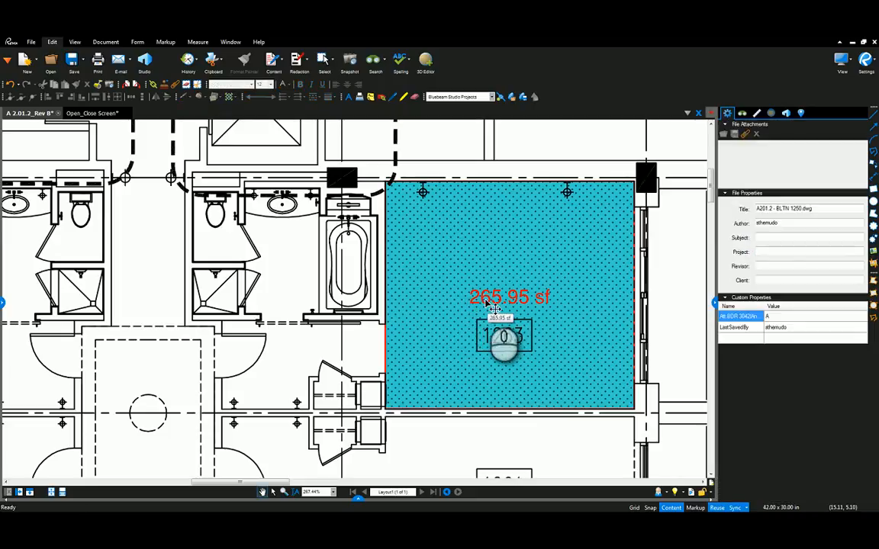
pyautogui.moveTo(497, 308); pyautogui.dragTo(555, 263)
pyautogui.click(551, 304)
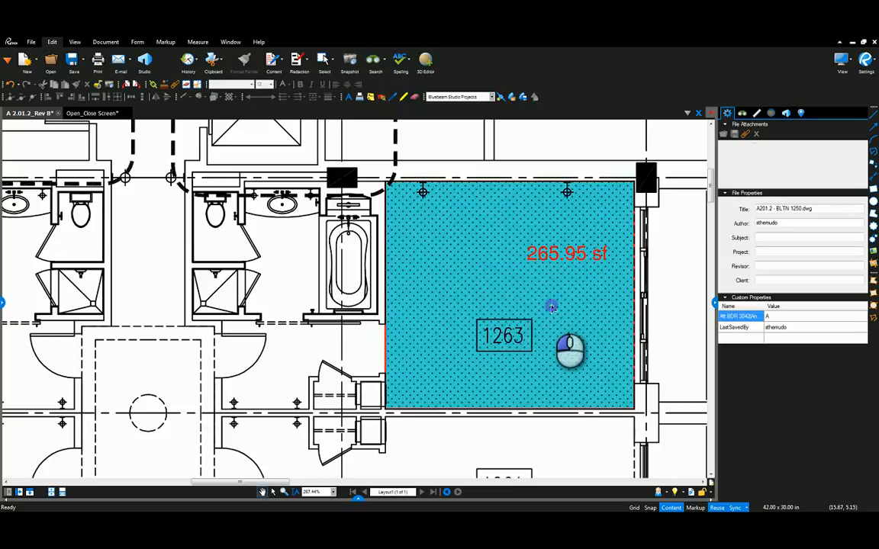
pyautogui.press('Escape')
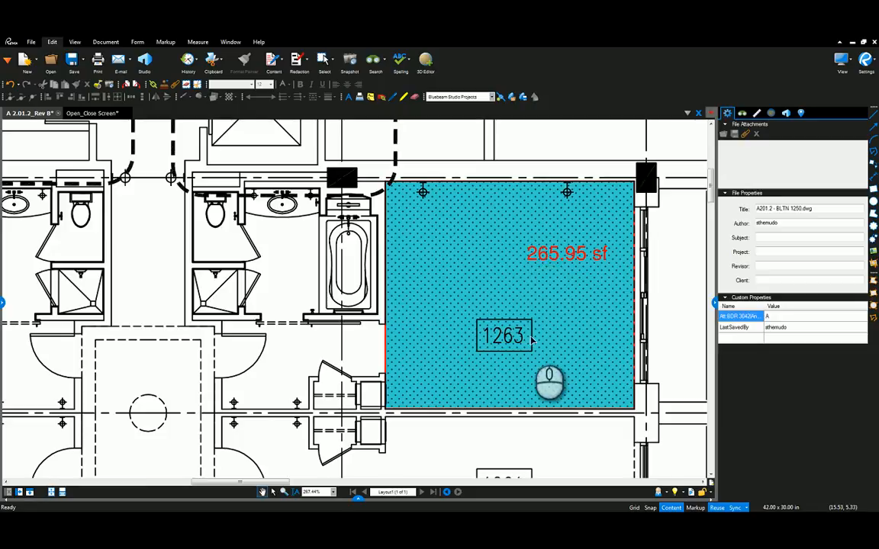
# - Measure the rectangular floor area of room 1261 by reusing the recent teal dotted area measurement tool
pyautogui.scroll(-3, 597, 212)
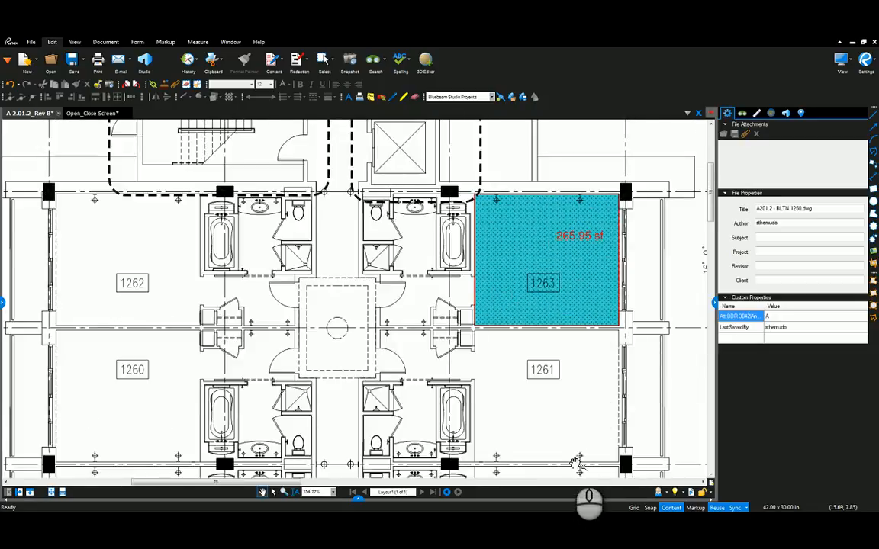
pyautogui.scroll(2, 578, 463)
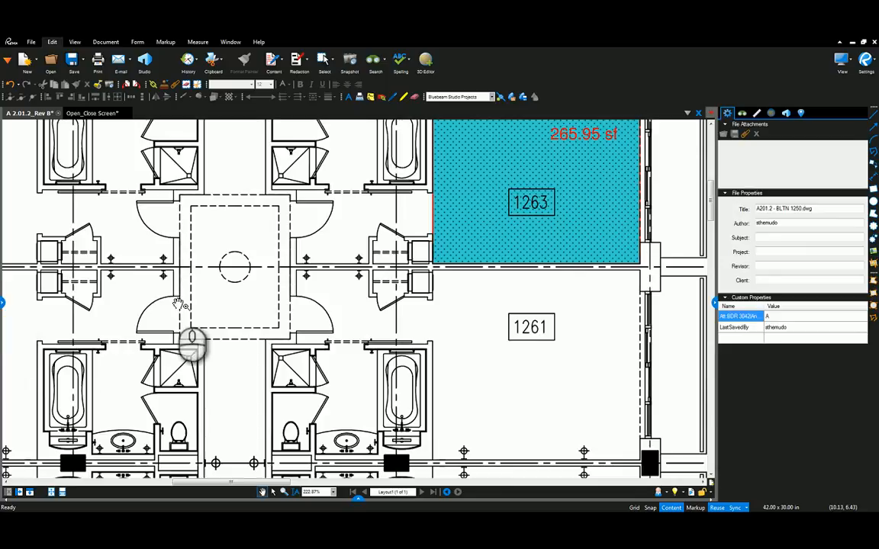
pyautogui.click(450, 207)
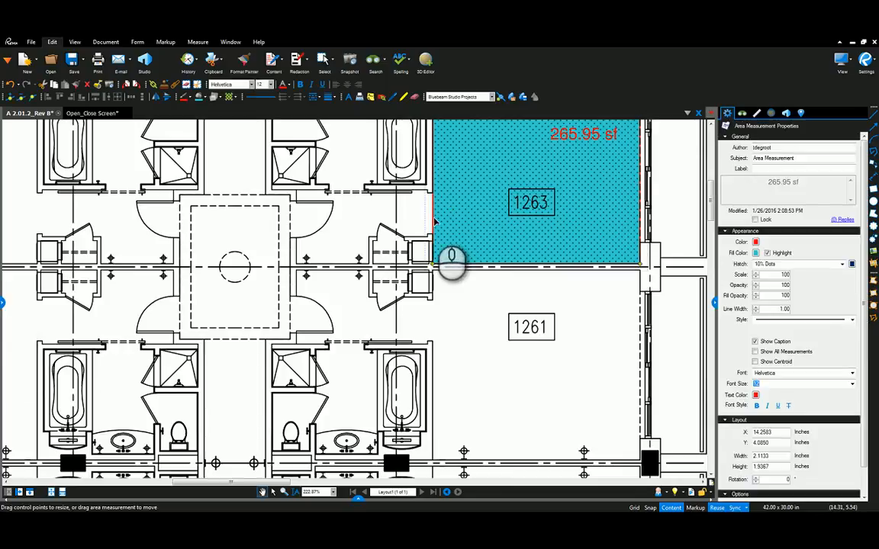
pyautogui.click(3, 301)
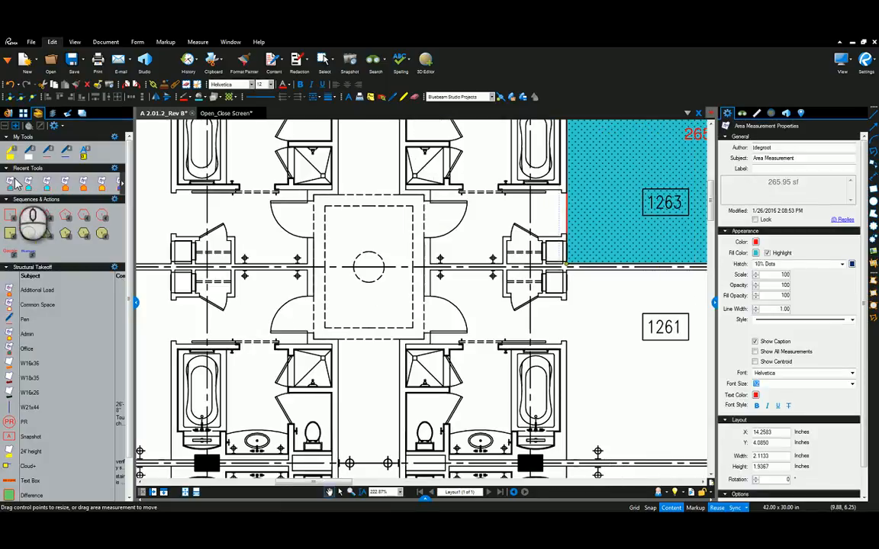
pyautogui.click(11, 185)
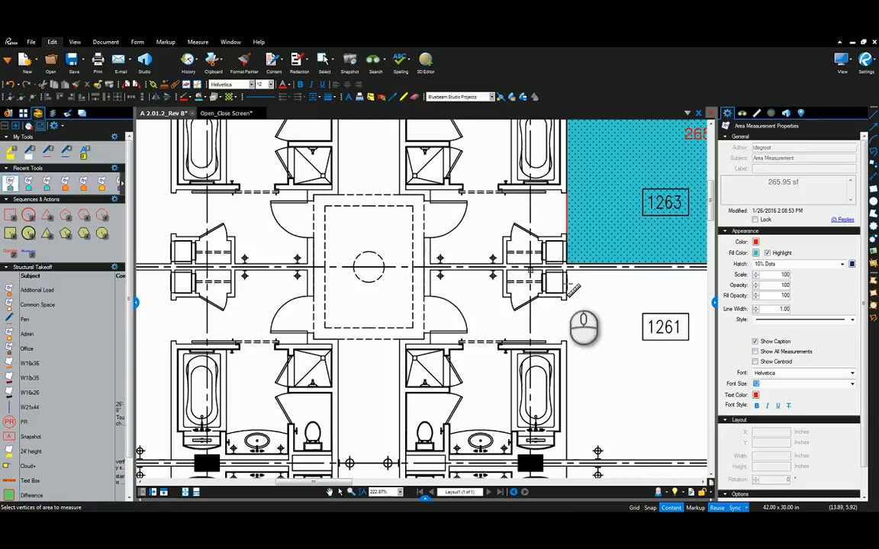
pyautogui.scroll(-3, 389, 256)
pyautogui.scroll(5, 602, 338)
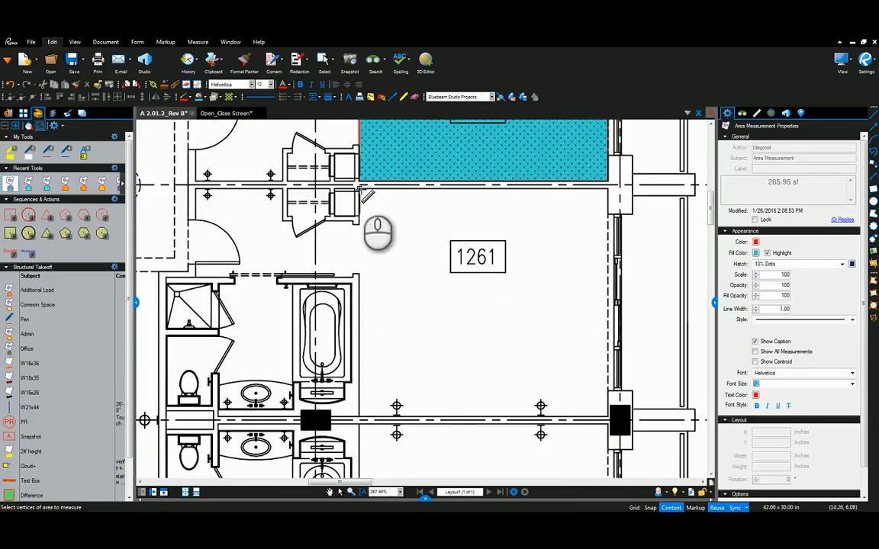
pyautogui.moveTo(360, 188); pyautogui.dragTo(609, 418)
pyautogui.press('Escape')
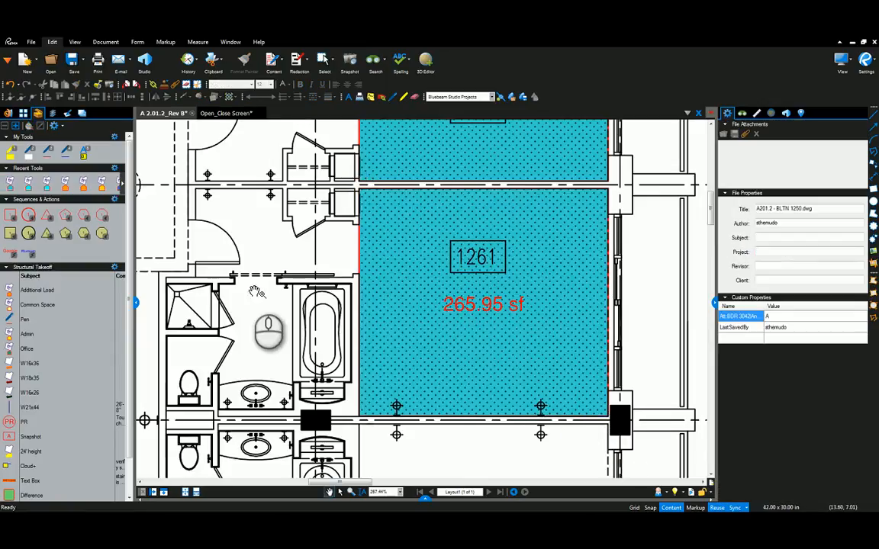
pyautogui.click(135, 303)
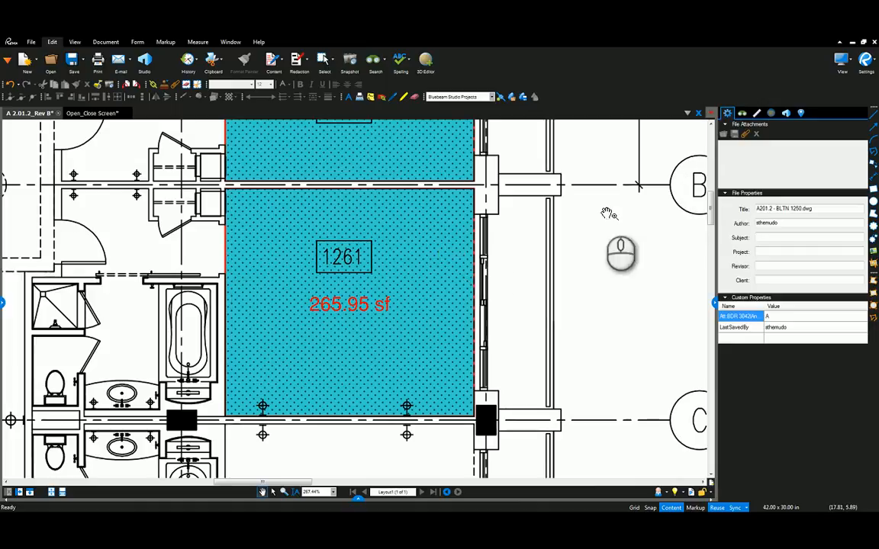
# - Set the subject of room 1261's area measurement to Carpet
pyautogui.click(468, 263)
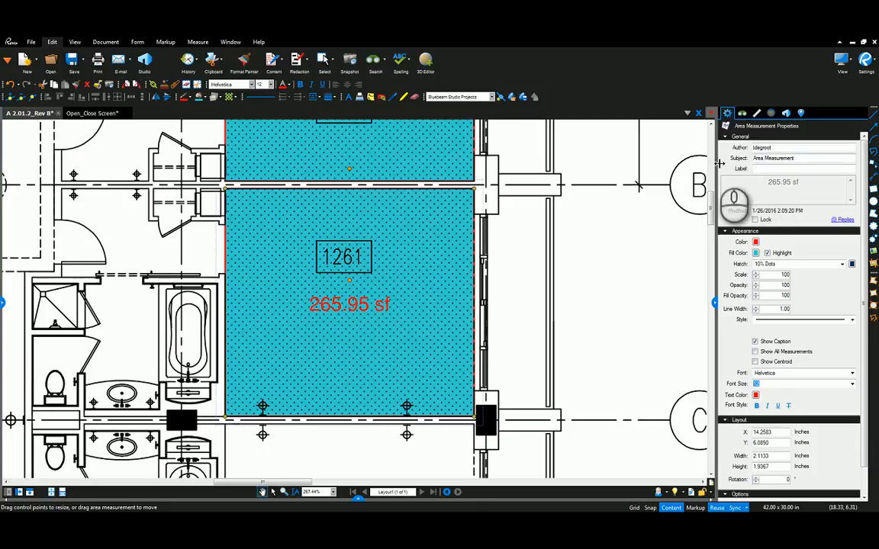
pyautogui.moveTo(793, 157); pyautogui.dragTo(754, 161)
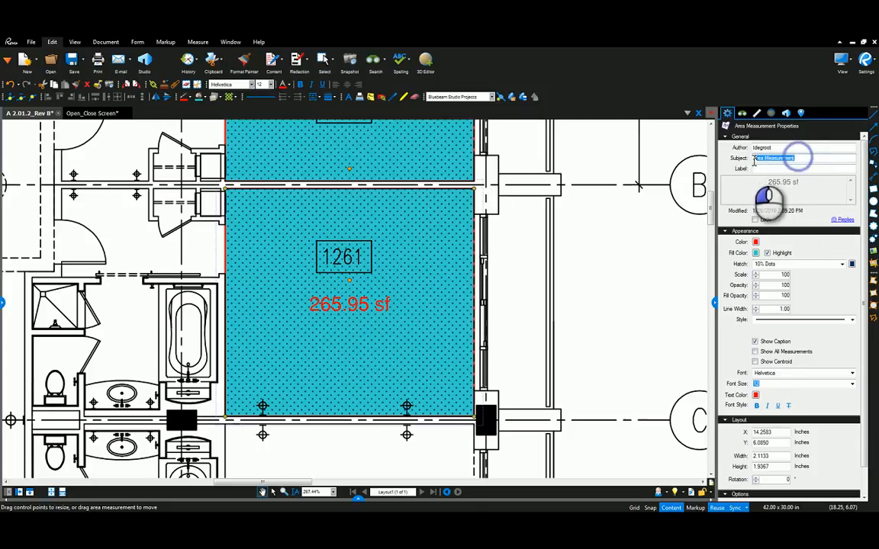
pyautogui.write('Carpet')
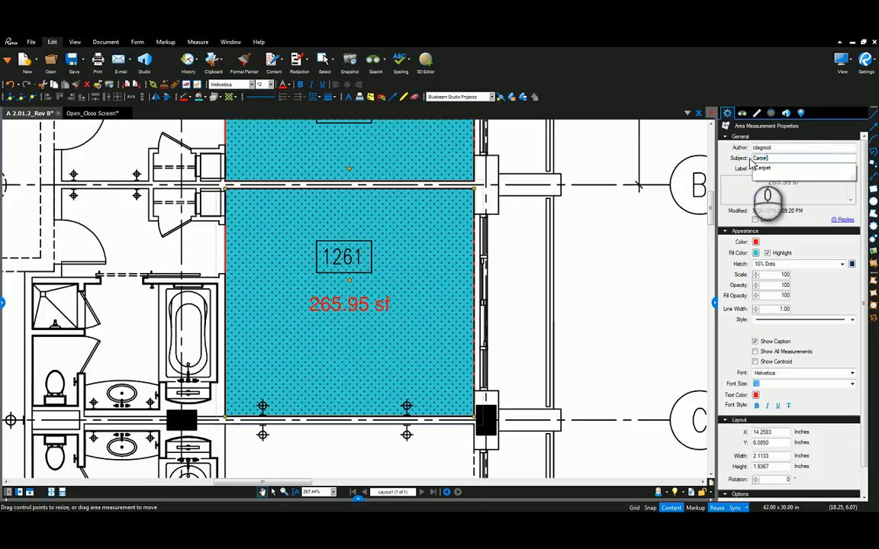
pyautogui.press('Return')
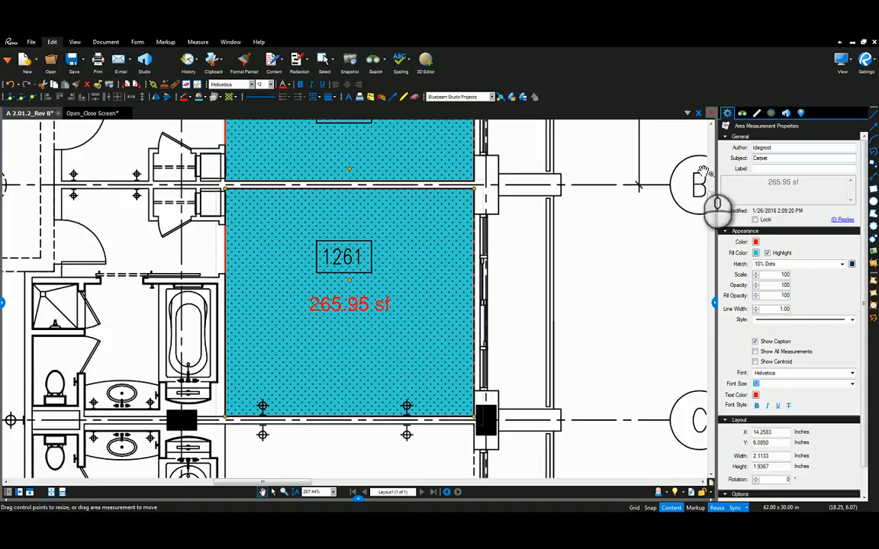
pyautogui.click(636, 229)
# - Set the subject of room 1263's area measurement to Carpet and check the entries in the markups list
pyautogui.click(475, 184)
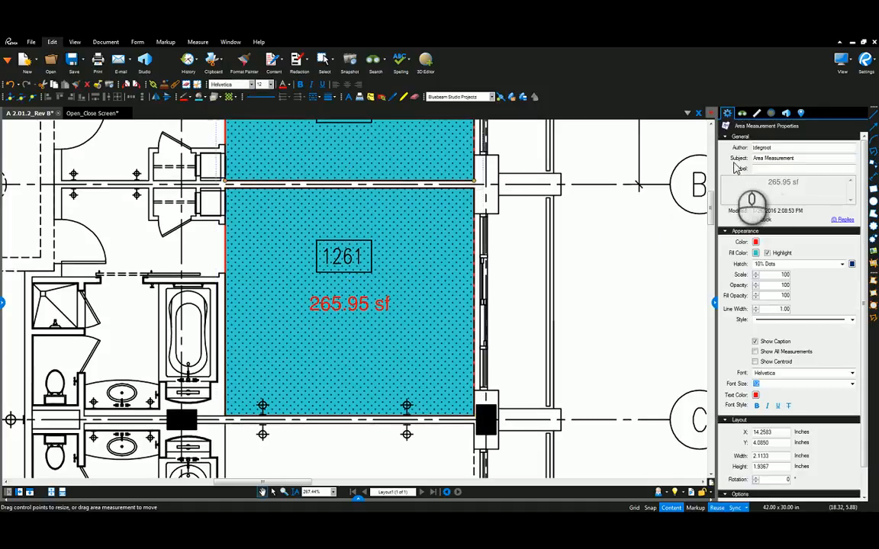
pyautogui.moveTo(797, 157); pyautogui.dragTo(750, 162)
pyautogui.write('Carpet')
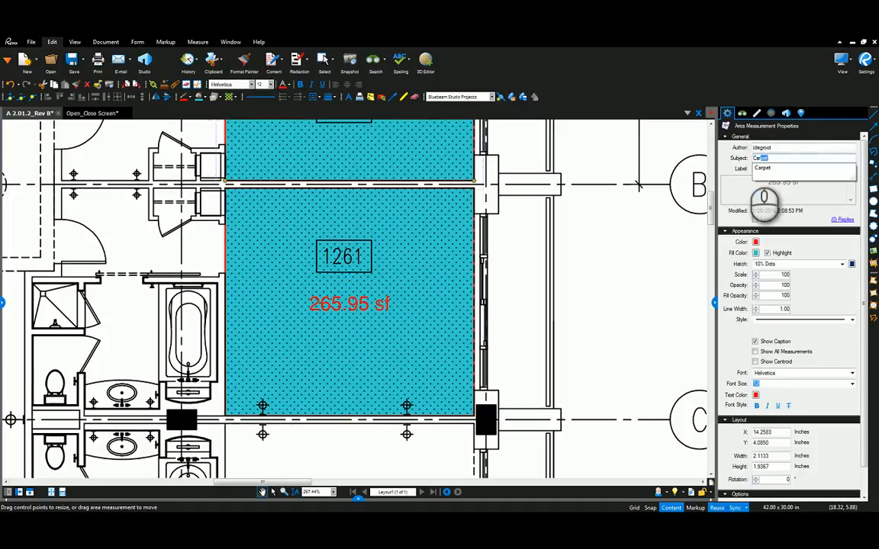
pyautogui.press('Return')
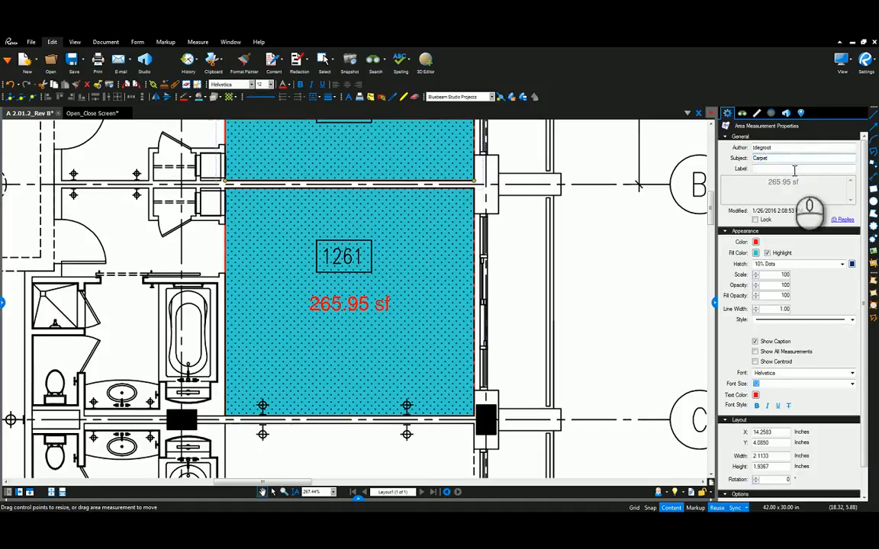
pyautogui.click(641, 230)
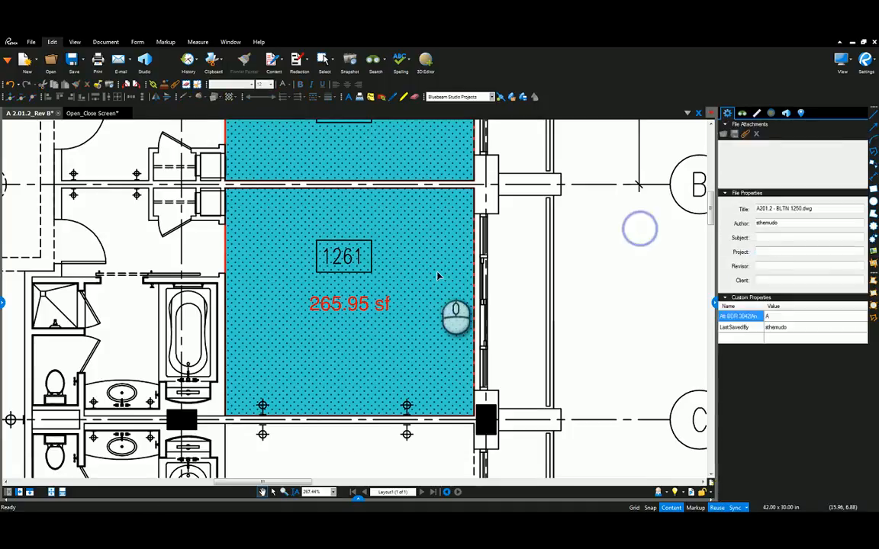
pyautogui.click(357, 496)
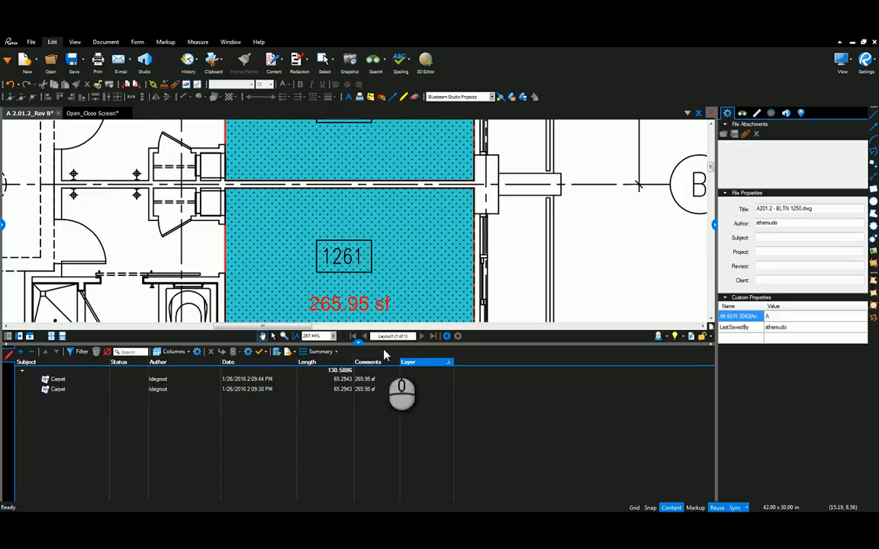
pyautogui.click(356, 344)
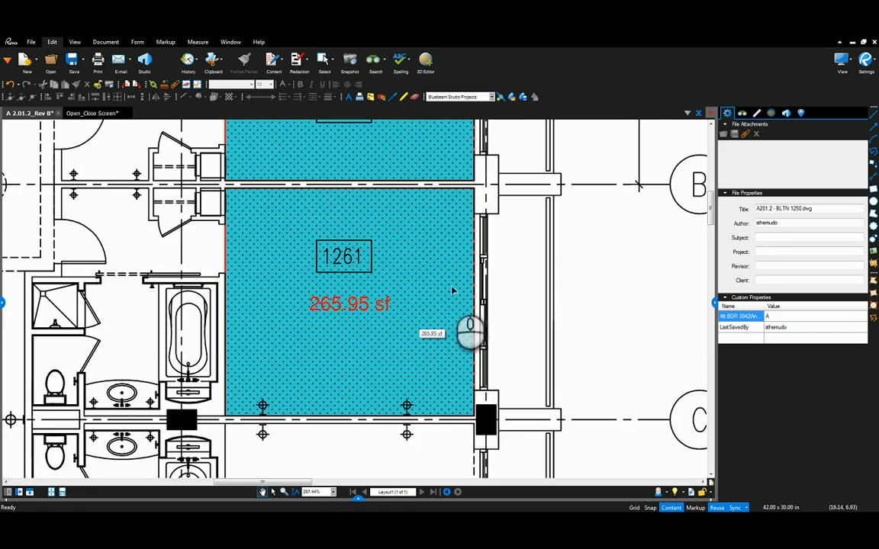
# - Start an area measurement for the bathroom beside room 1263 with a gold fill color and Highlight enabled
pyautogui.scroll(-3, 473, 313)
pyautogui.scroll(-3, 492, 322)
pyautogui.scroll(5, 374, 199)
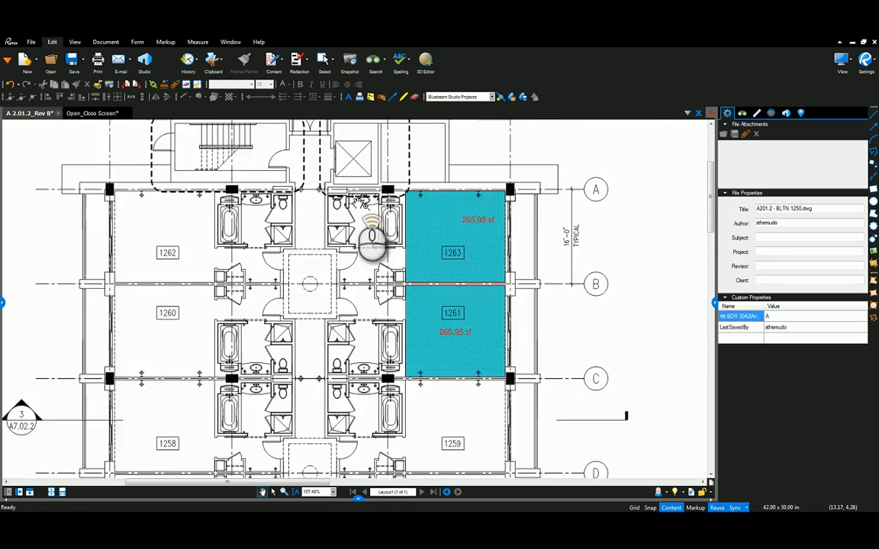
pyautogui.scroll(1, 374, 198)
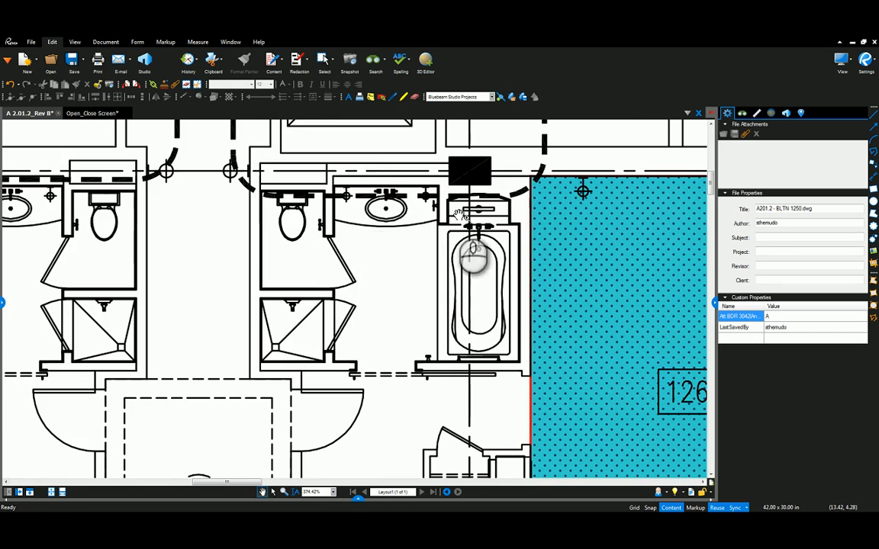
pyautogui.click(756, 113)
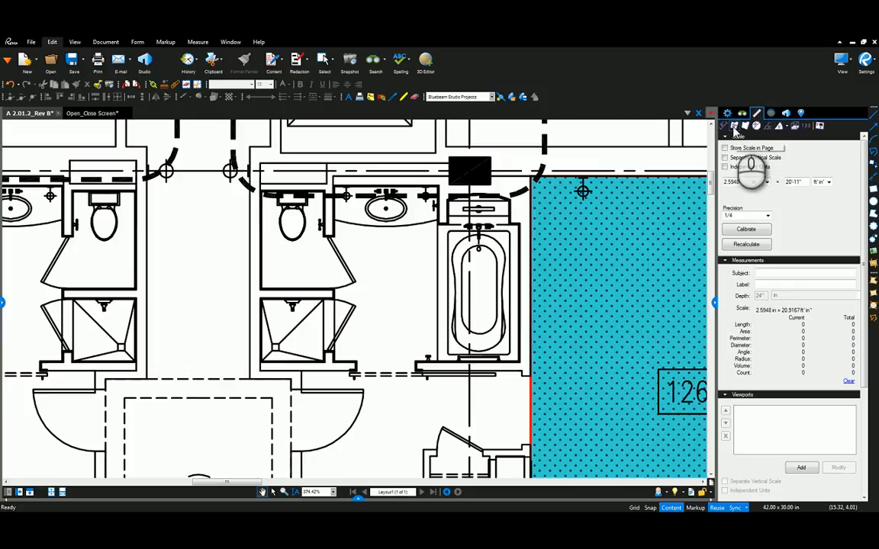
pyautogui.click(732, 127)
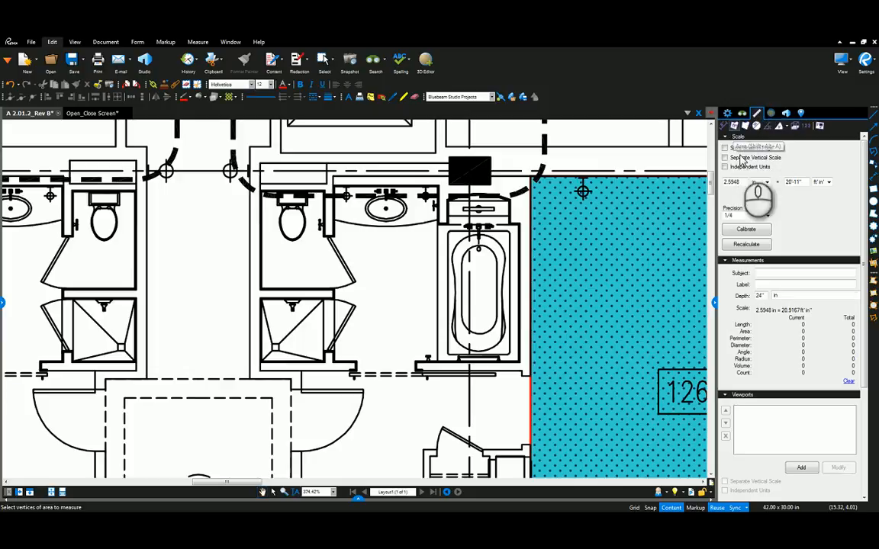
pyautogui.click(726, 113)
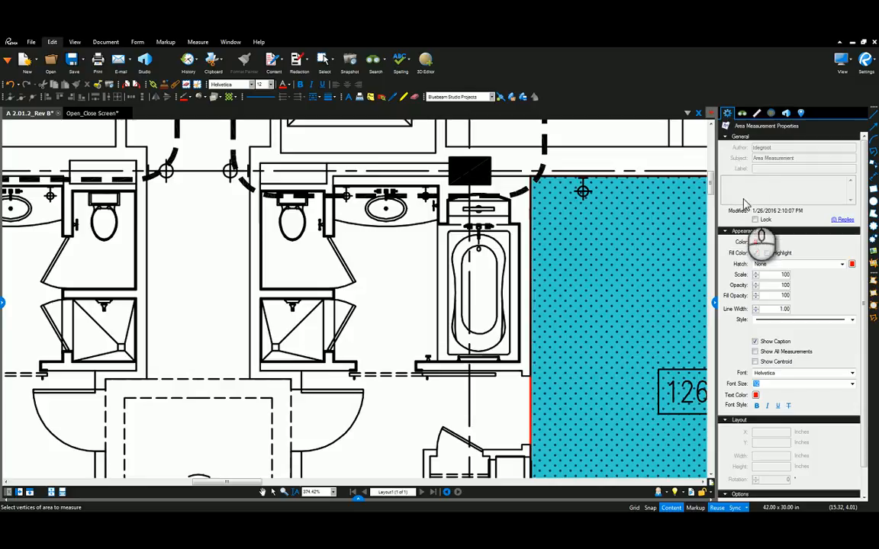
pyautogui.click(755, 253)
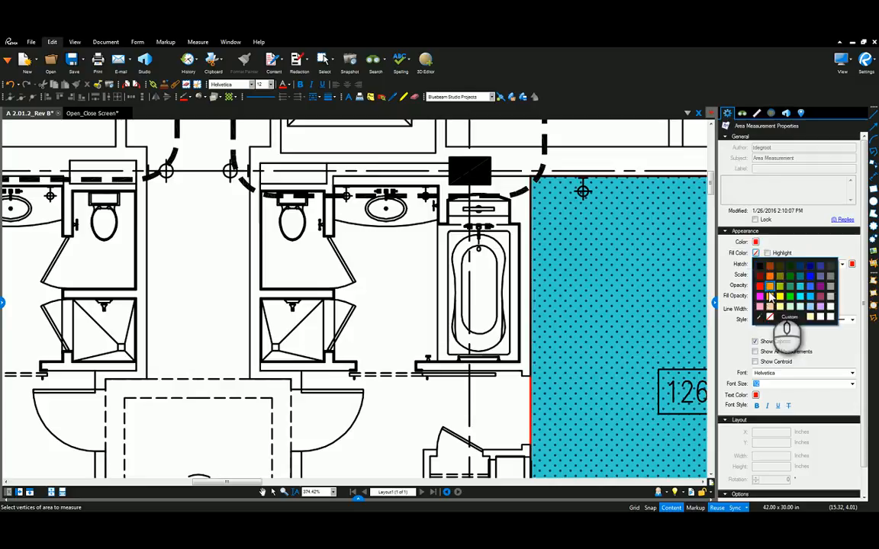
pyautogui.click(771, 297)
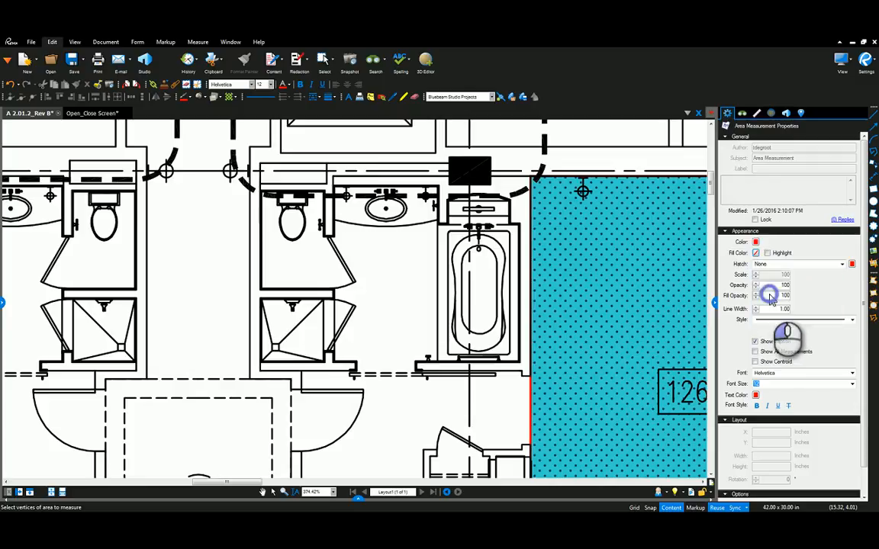
pyautogui.click(767, 253)
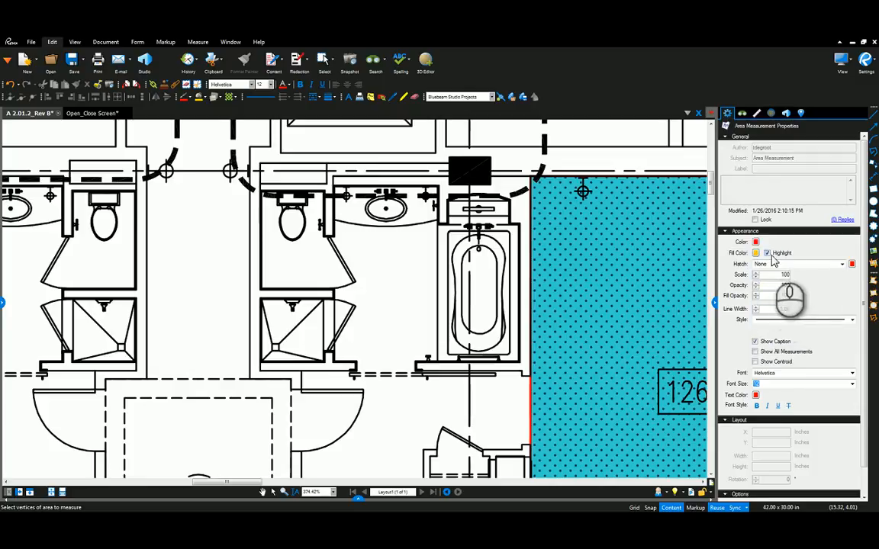
# - Create a new hatch pattern set titled Custom, overwriting the existing Custom.bhx set
pyautogui.click(841, 264)
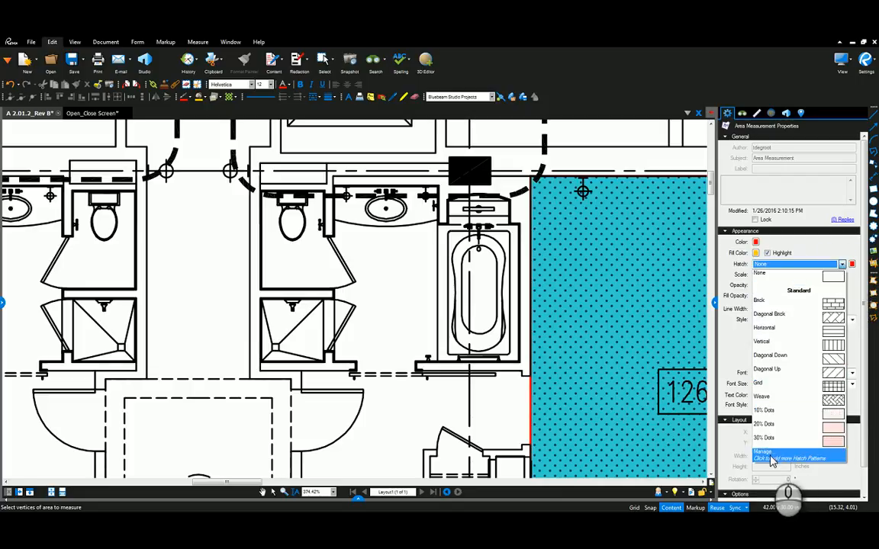
pyautogui.click(810, 458)
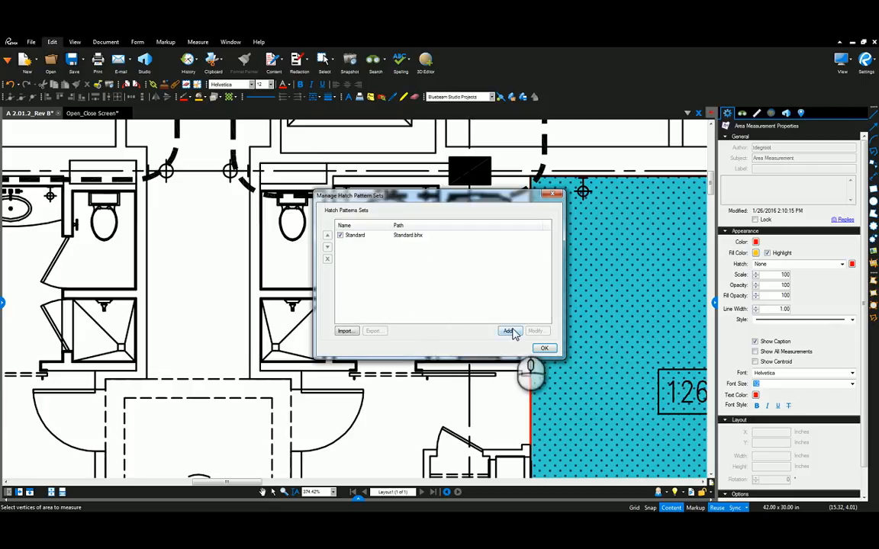
pyautogui.click(507, 333)
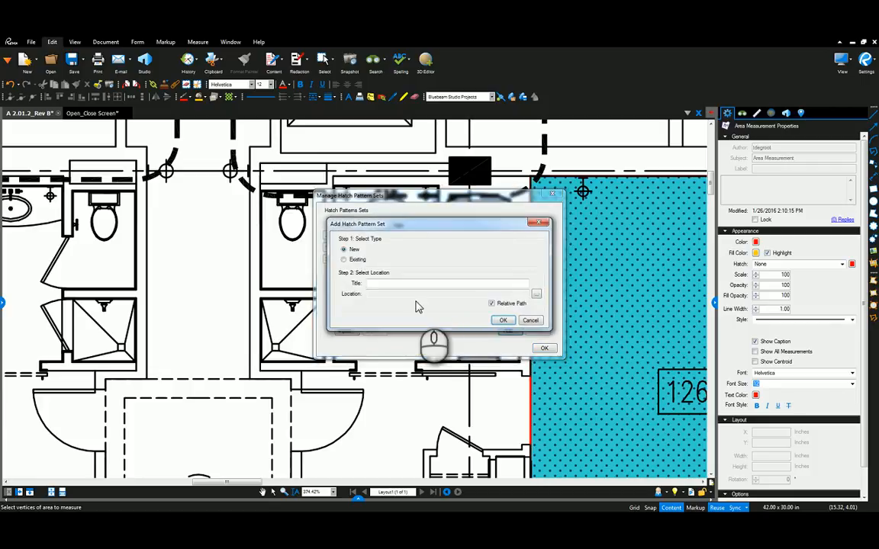
pyautogui.press('Escape')
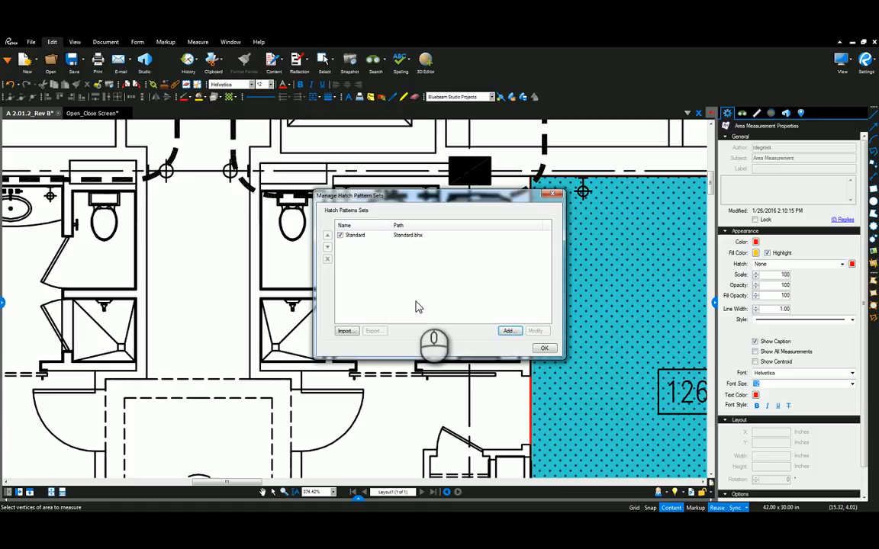
pyautogui.click(508, 331)
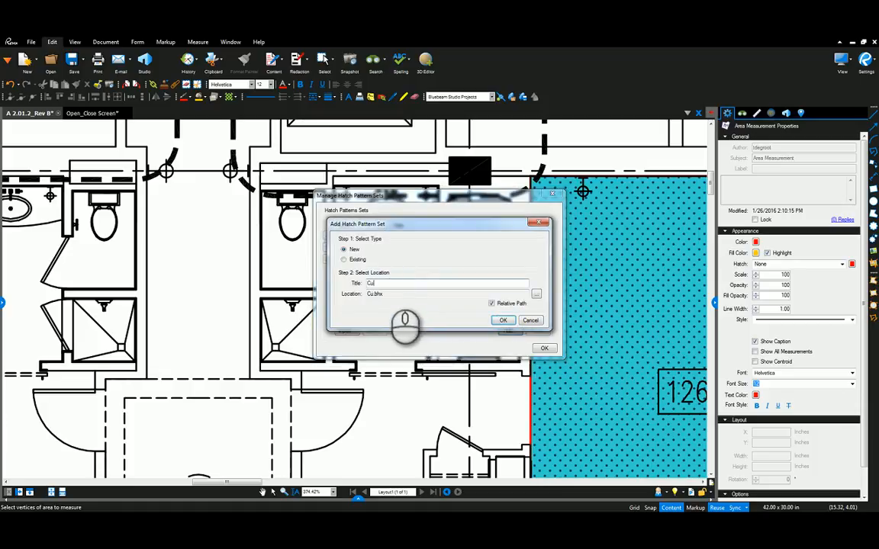
pyautogui.click(503, 321)
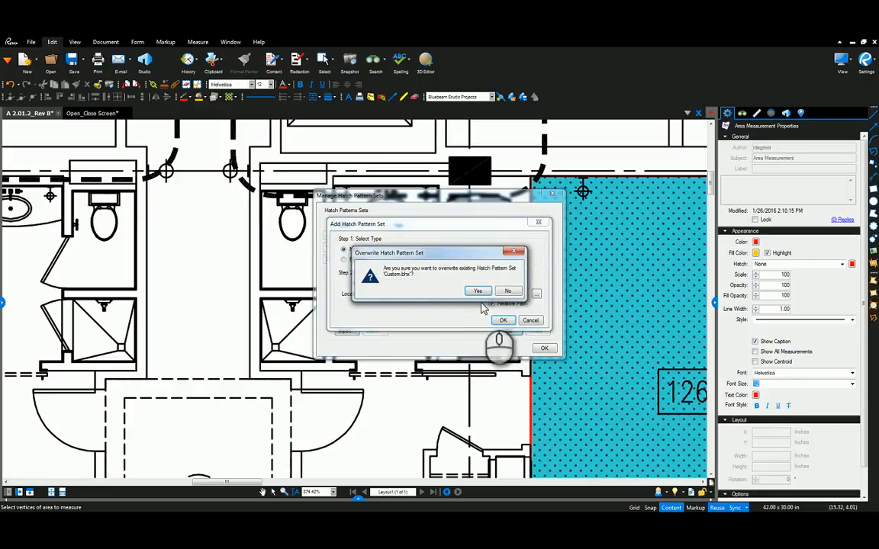
pyautogui.click(477, 293)
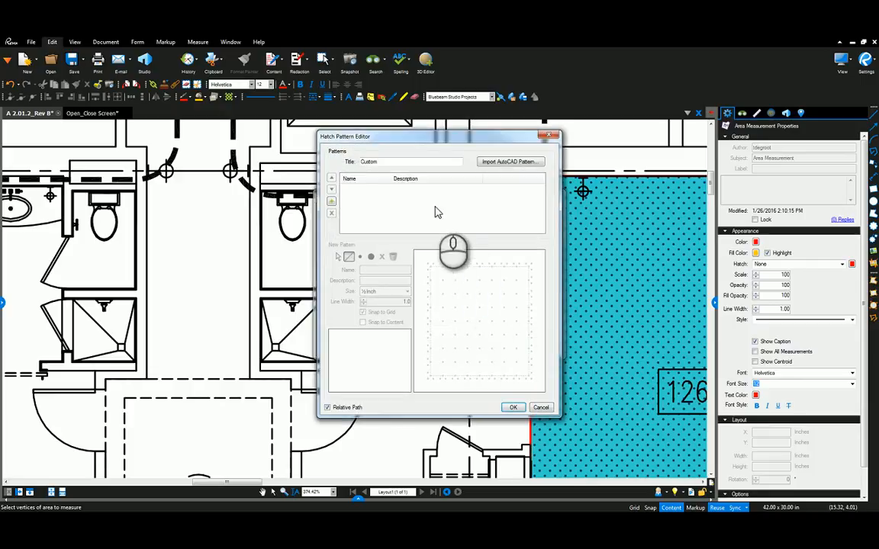
# - Add a hatch pattern named In Floor Heating to the Custom set and set its size to 1 inch
pyautogui.click(331, 203)
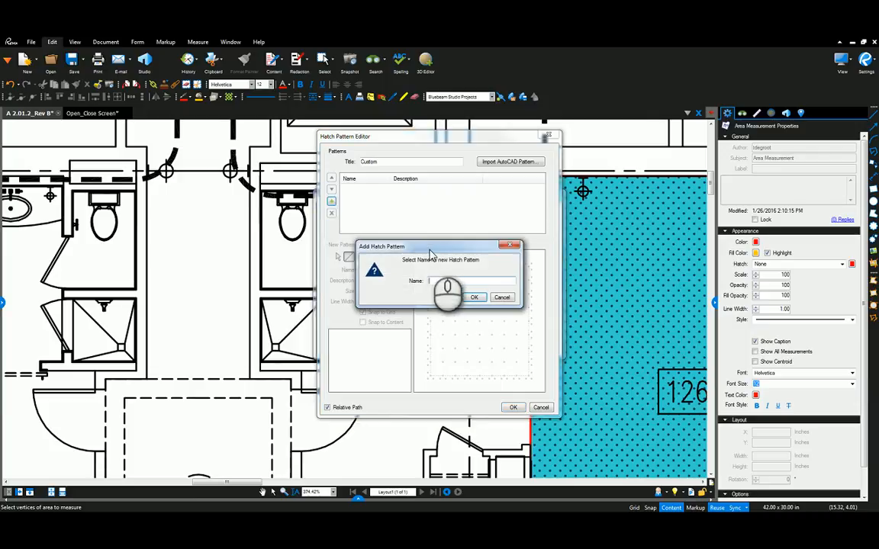
pyautogui.moveTo(531, 251); pyautogui.dragTo(600, 252)
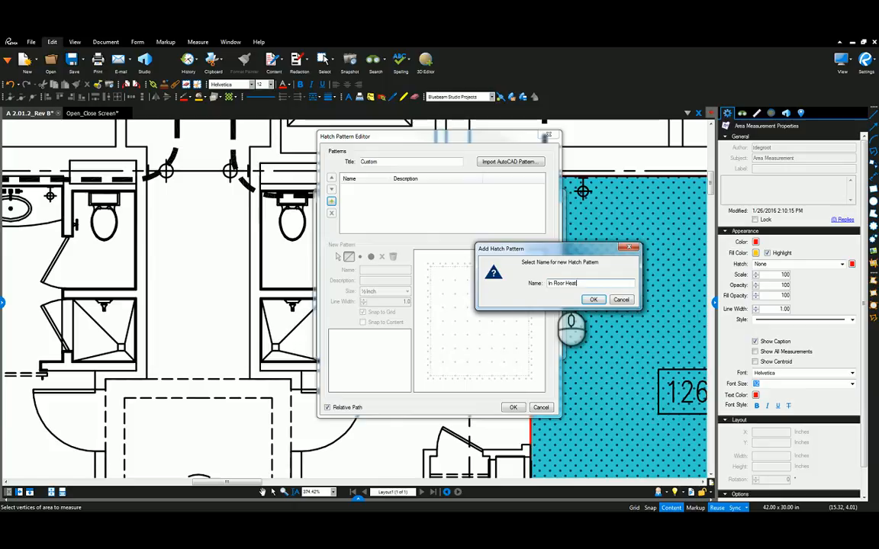
pyautogui.click(596, 300)
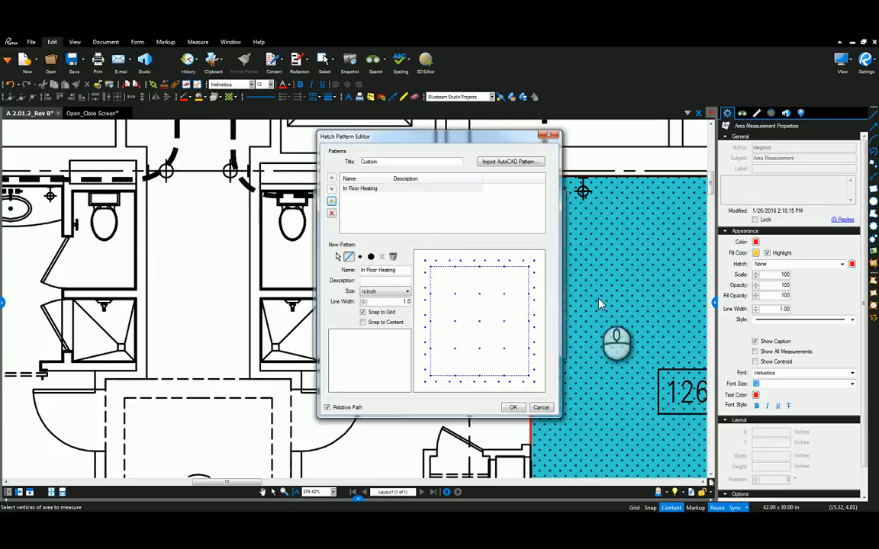
pyautogui.click(406, 293)
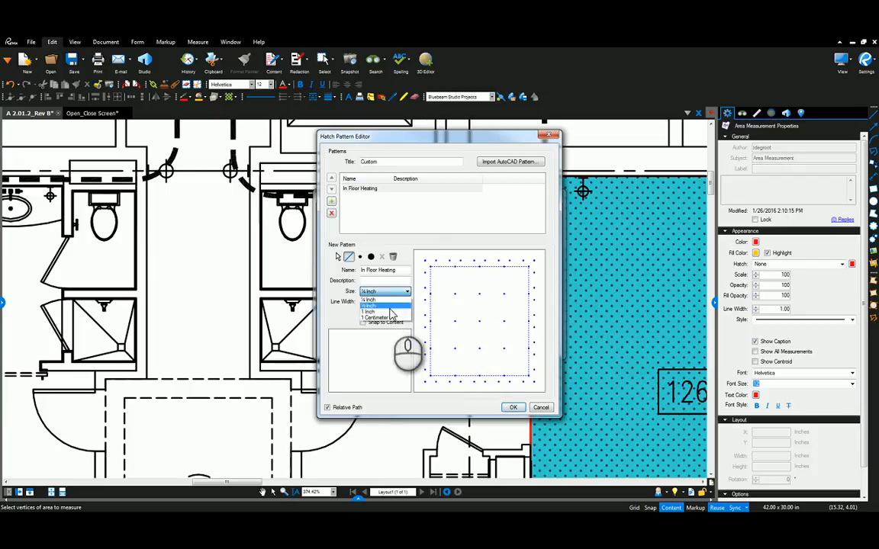
pyautogui.click(390, 312)
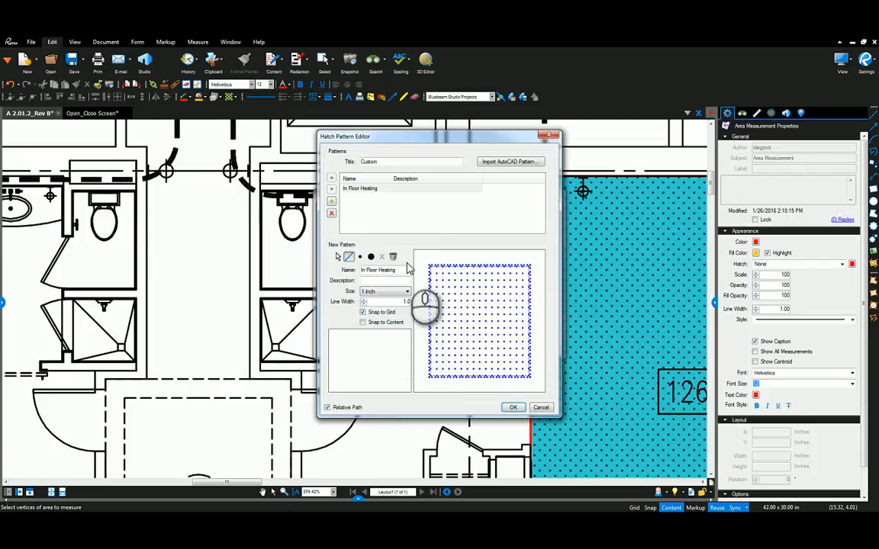
# - Draw a continuous serpentine line of long vertical runs across the pattern grid, ending with a vertical run on its right edge
pyautogui.click(348, 257)
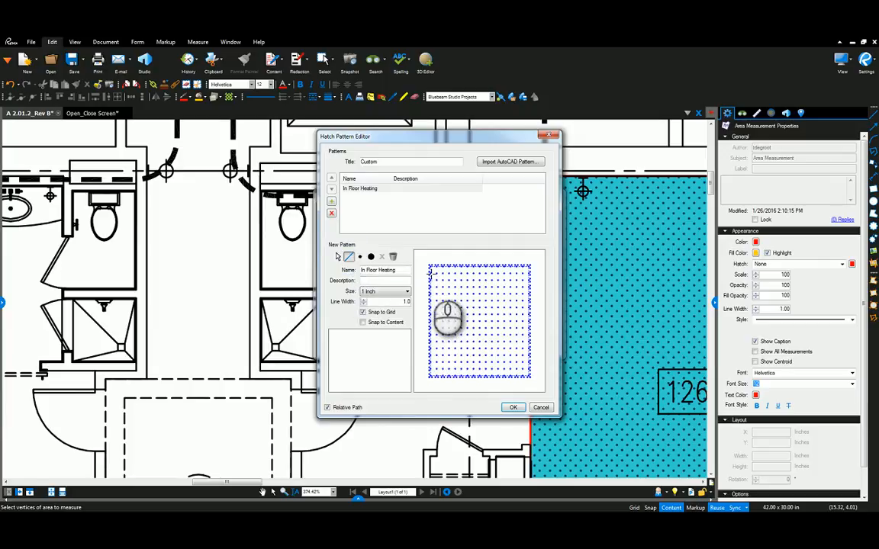
pyautogui.moveTo(437, 273)
pyautogui.mouseDown()
pyautogui.moveTo(439, 368)
pyautogui.moveTo(456, 369)
pyautogui.moveTo(459, 271)
pyautogui.moveTo(457, 277)
pyautogui.moveTo(466, 273)
pyautogui.moveTo(469, 369)
pyautogui.moveTo(478, 370)
pyautogui.moveTo(481, 280)
pyautogui.mouseUp()
pyautogui.click(490, 273)
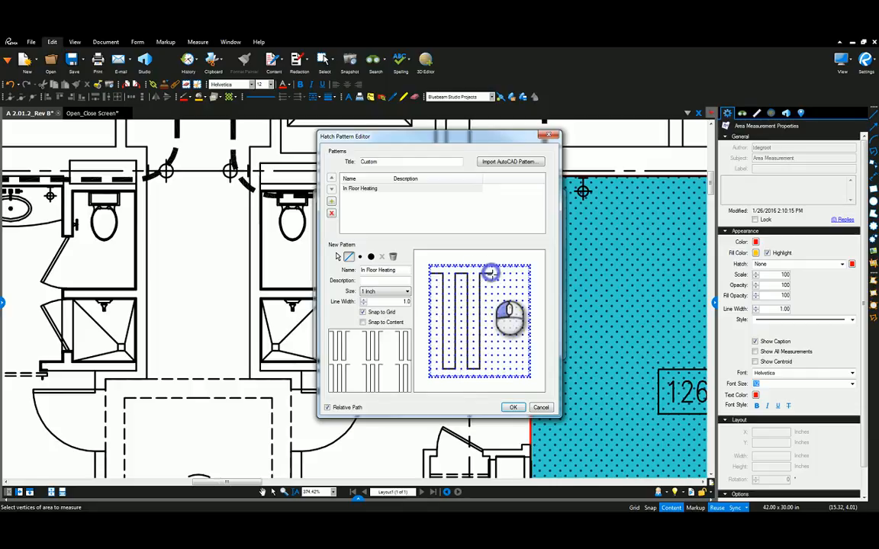
pyautogui.click(492, 369)
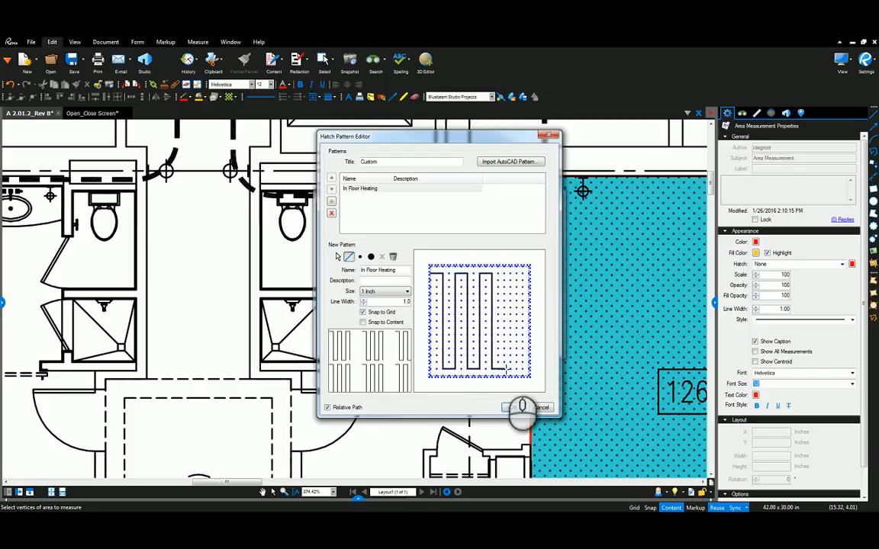
pyautogui.click(519, 274)
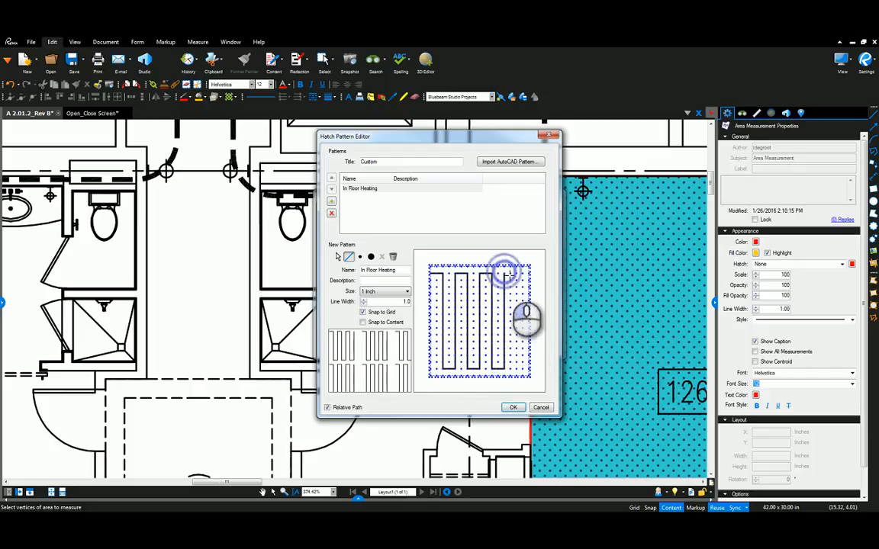
pyautogui.click(520, 370)
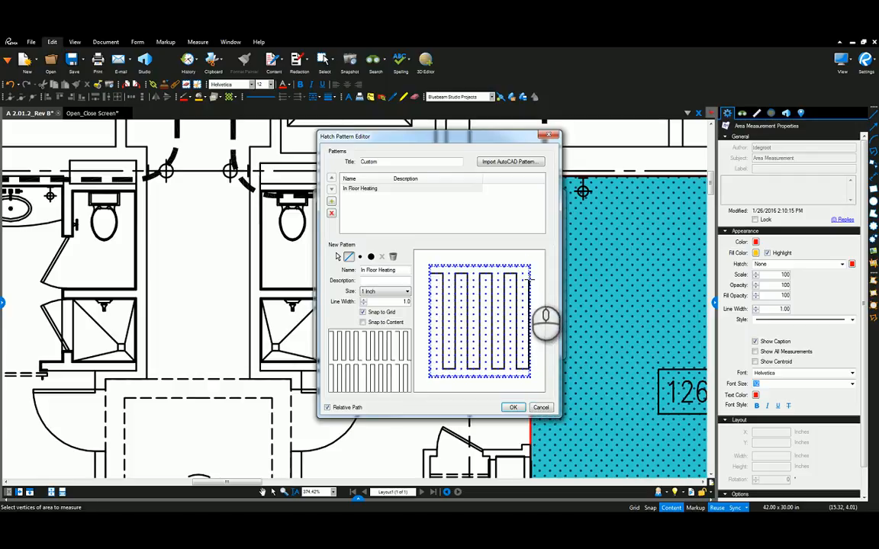
pyautogui.click(529, 271)
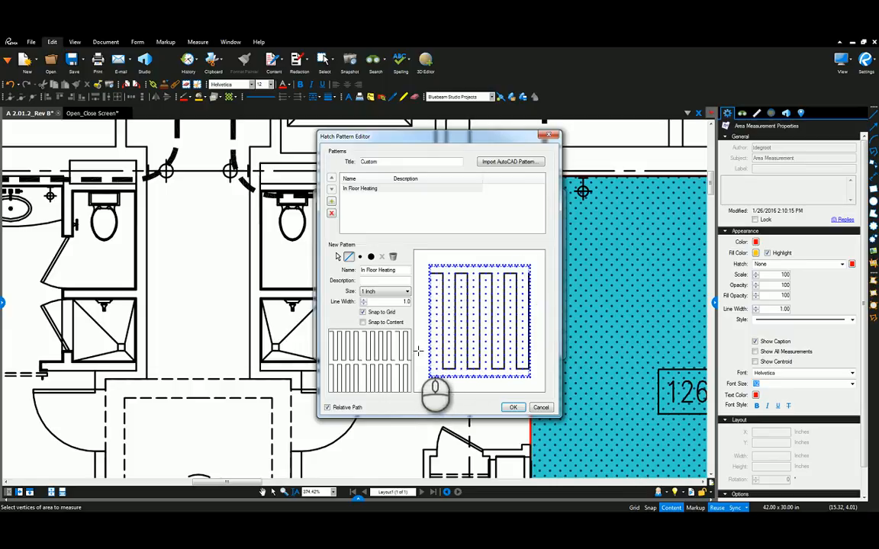
# - Add a vertical line along the left edge of the pattern grid to complete the serpentine, and save the Custom hatch set
pyautogui.click(335, 258)
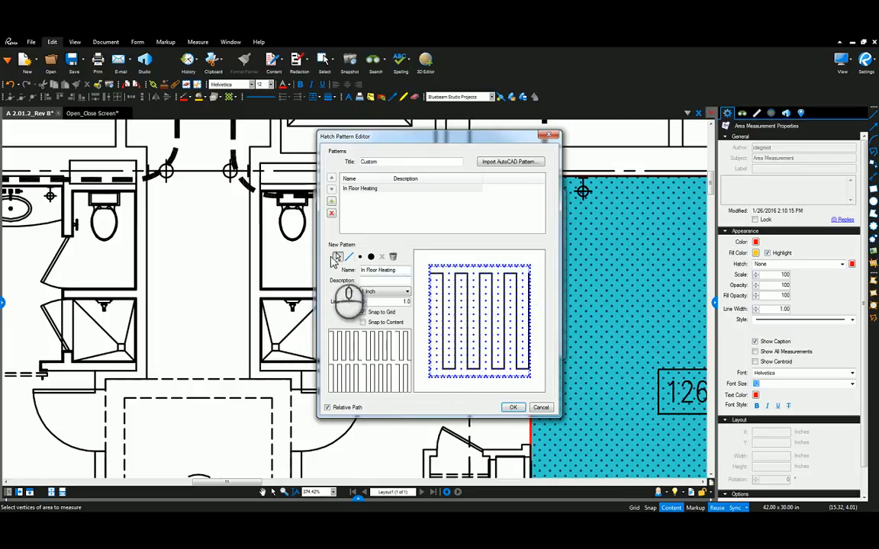
pyautogui.click(349, 256)
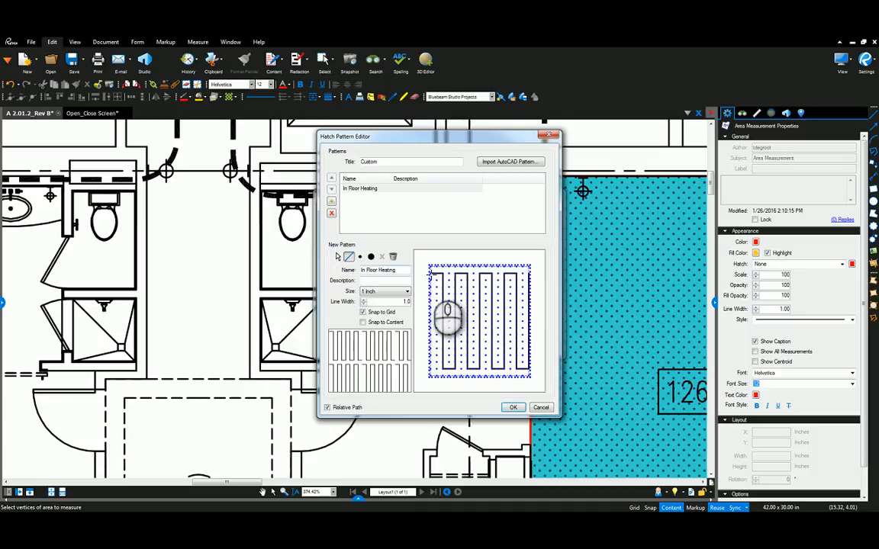
pyautogui.click(429, 272)
pyautogui.click(430, 369)
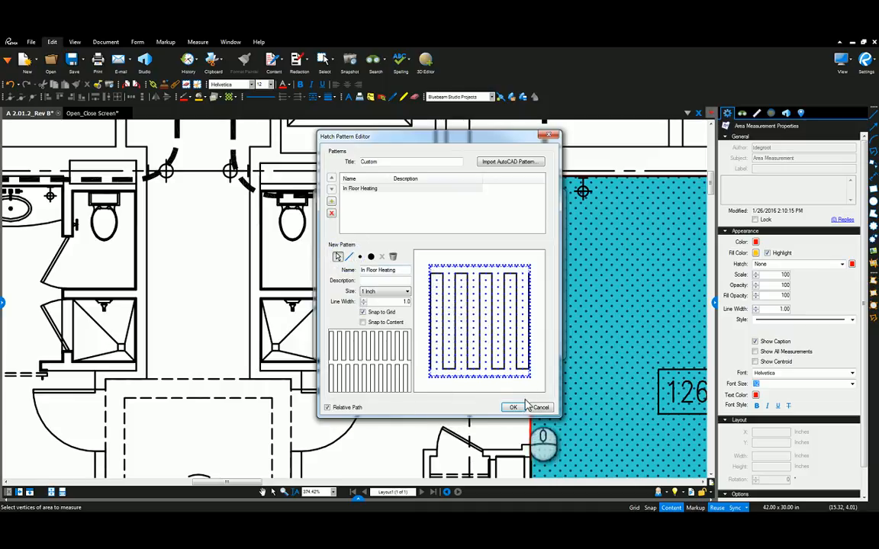
pyautogui.click(513, 408)
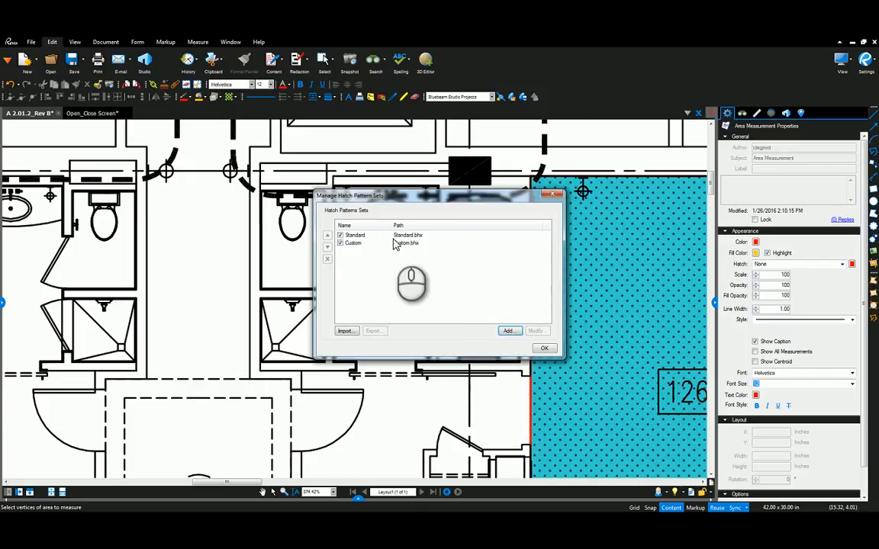
pyautogui.click(544, 349)
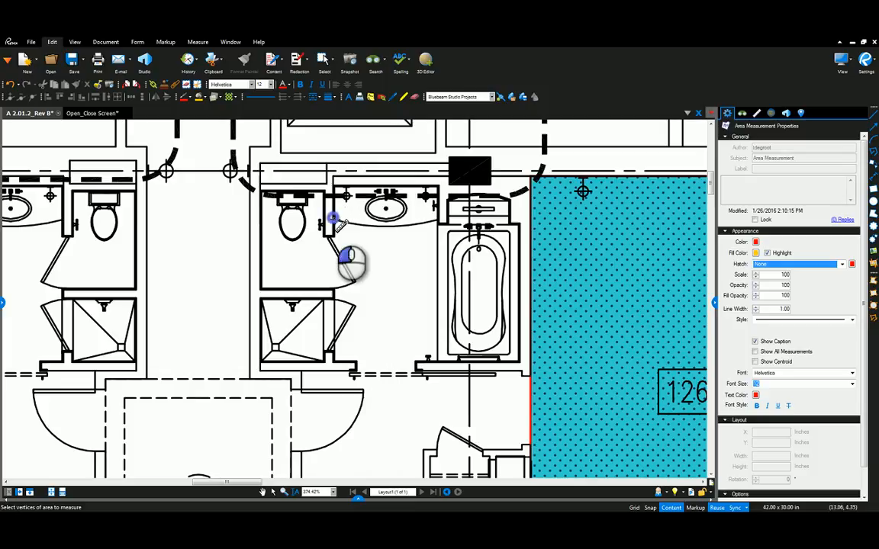
# - Measure the rectangular bathroom floor beside the bathtub, about 35 sf, and apply the In Floor Heating hatch to it
pyautogui.moveTo(333, 219); pyautogui.dragTo(441, 364)
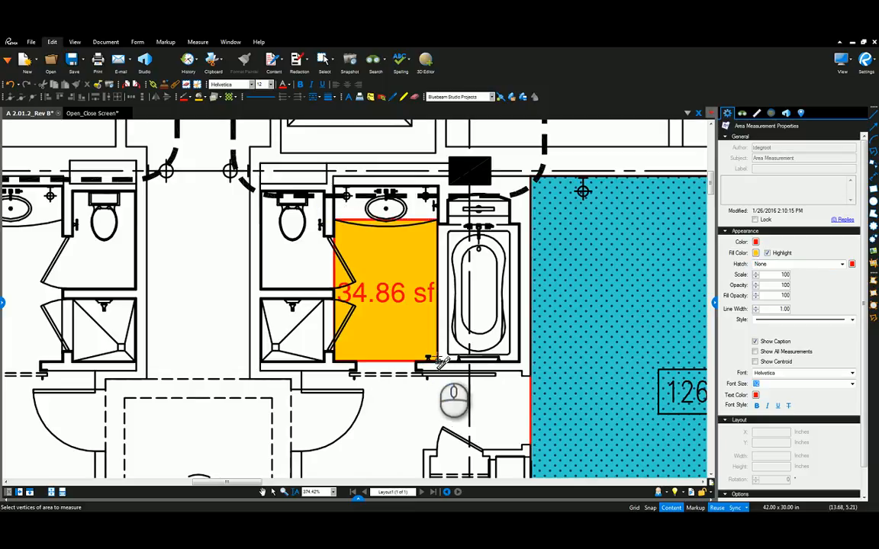
pyautogui.press('Escape')
pyautogui.click(418, 292)
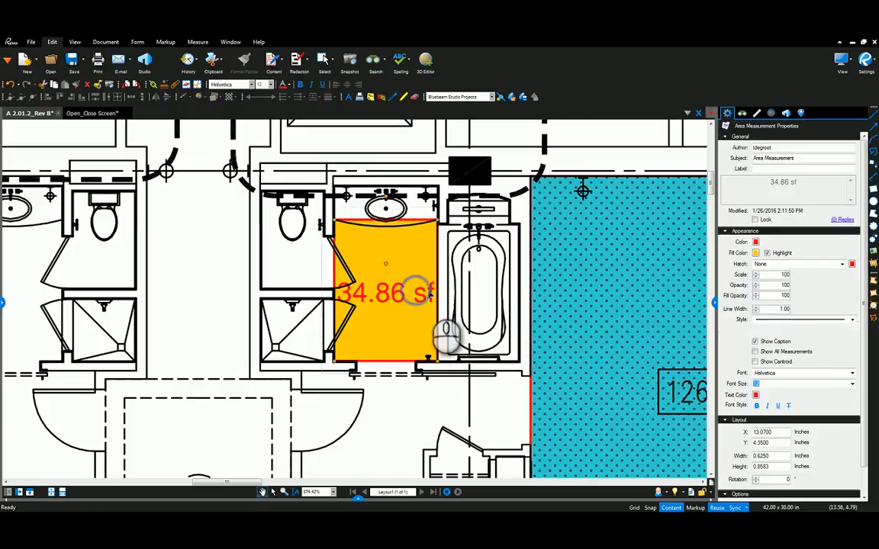
pyautogui.click(843, 265)
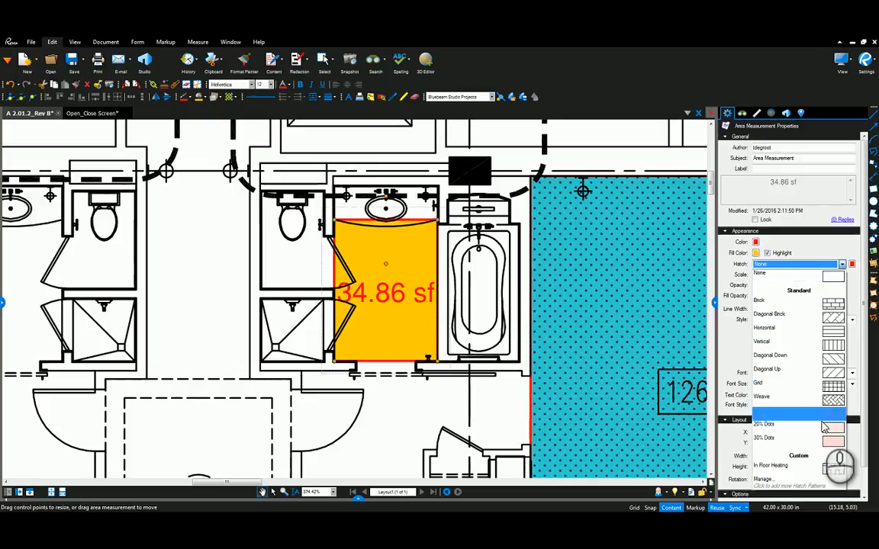
pyautogui.click(795, 473)
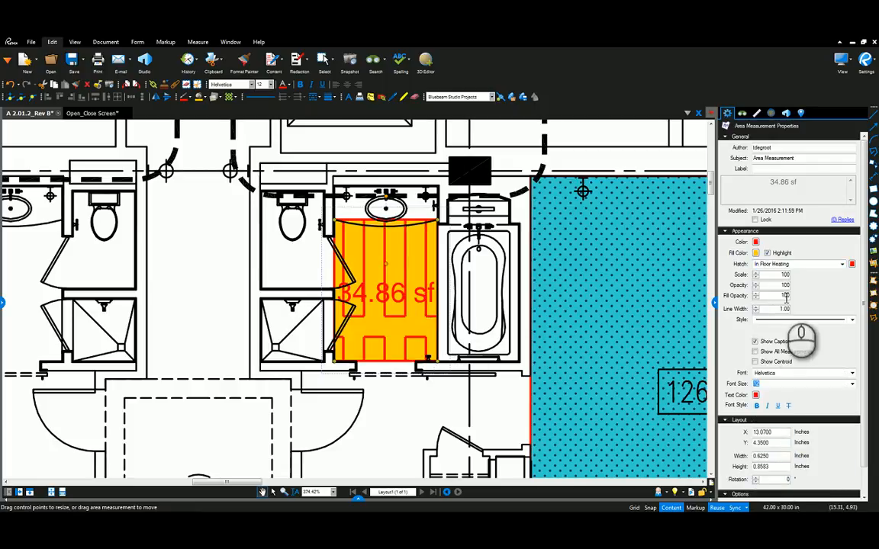
# - Set the In Floor Heating hatch scale to 80 on the bathroom floor measurement beside the bathtub
pyautogui.click(755, 279)
pyautogui.click(756, 278)
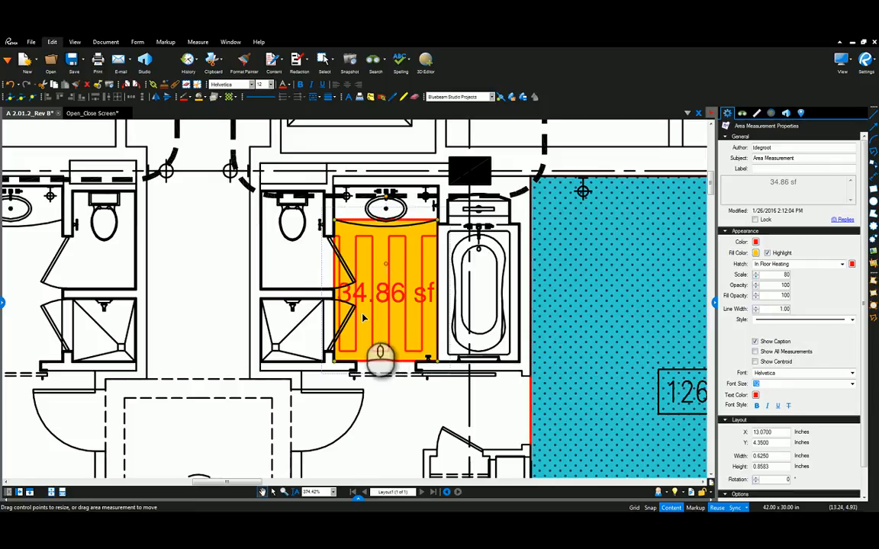
pyautogui.click(373, 216)
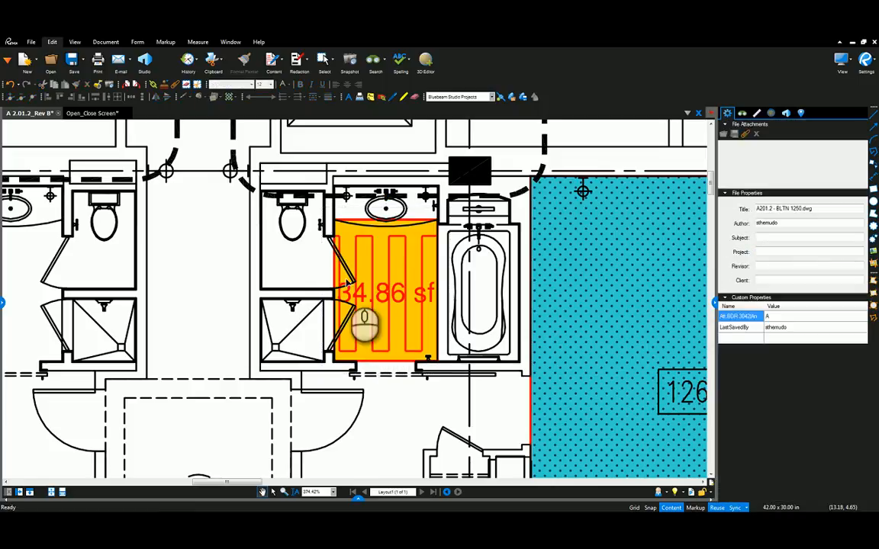
# - Reuse the recent In Floor Heating area measurement to take off the mirrored bathroom floor near room 1262, about 35 sf
pyautogui.scroll(-3, 391, 269)
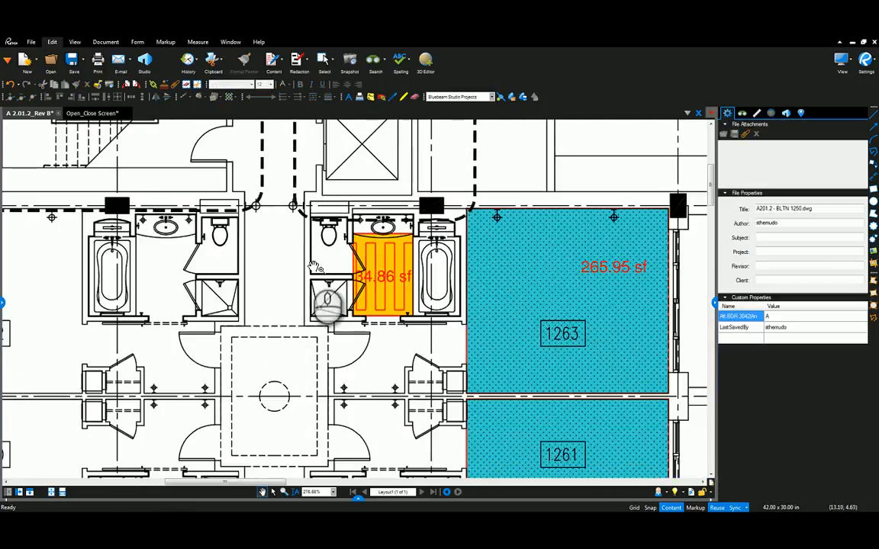
pyautogui.click(3, 302)
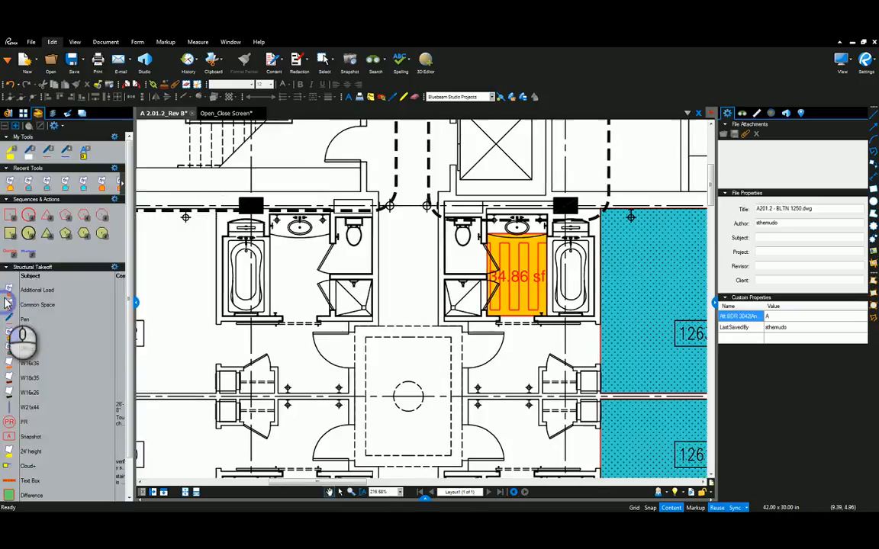
pyautogui.click(10, 183)
pyautogui.scroll(5, 282, 245)
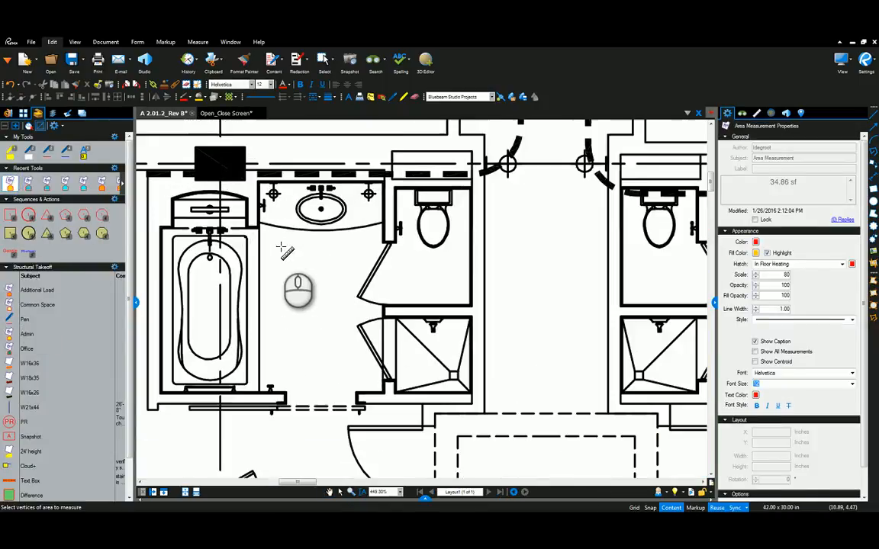
pyautogui.moveTo(257, 219); pyautogui.dragTo(404, 422)
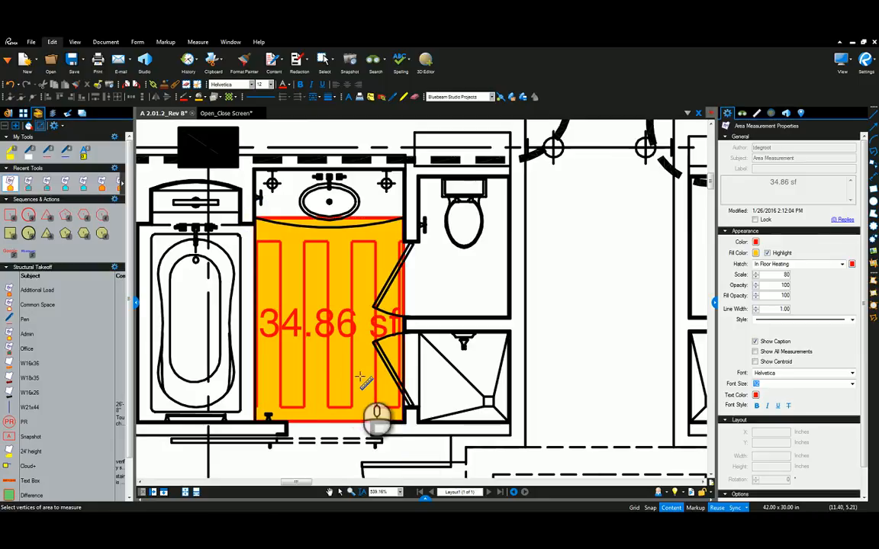
pyautogui.press('Escape')
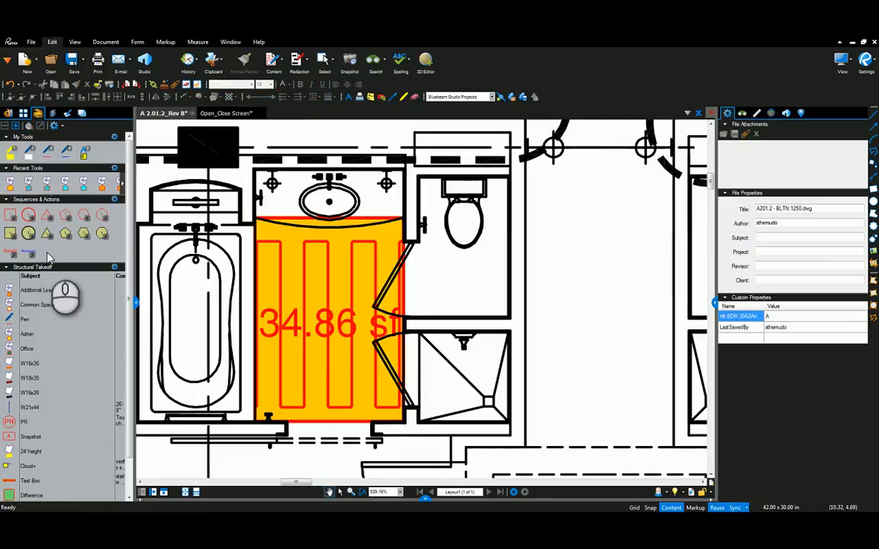
pyautogui.click(134, 302)
pyautogui.scroll(-8, 245, 283)
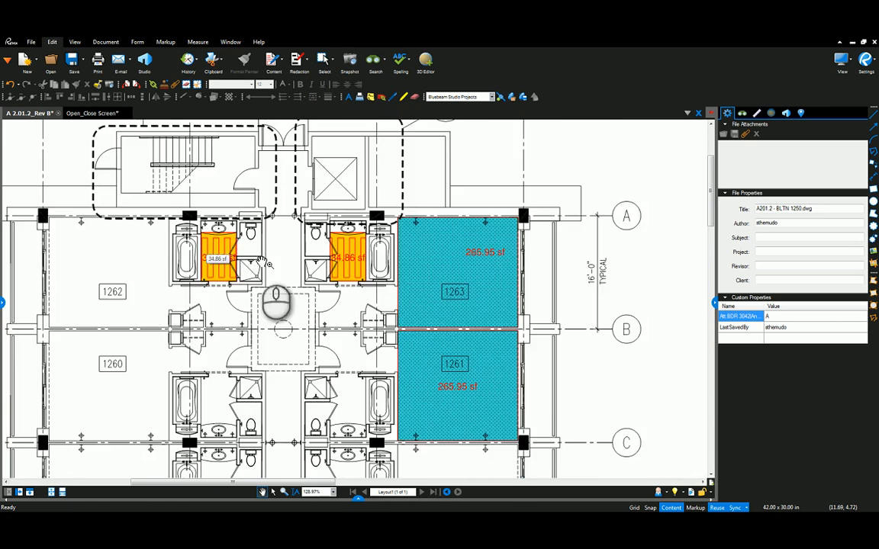
# - Start a new area measurement for the central corridor and give it a plum fill colour with highlighting on
pyautogui.scroll(5, 276, 345)
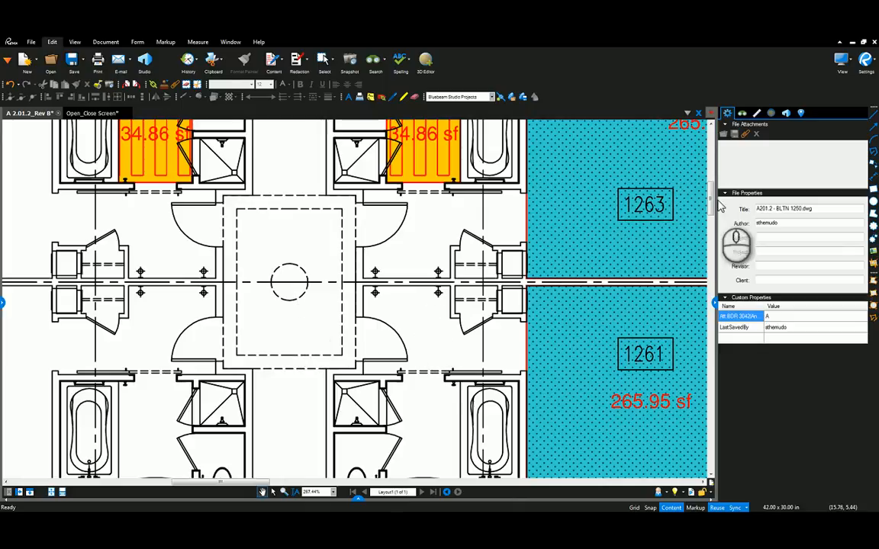
pyautogui.click(757, 114)
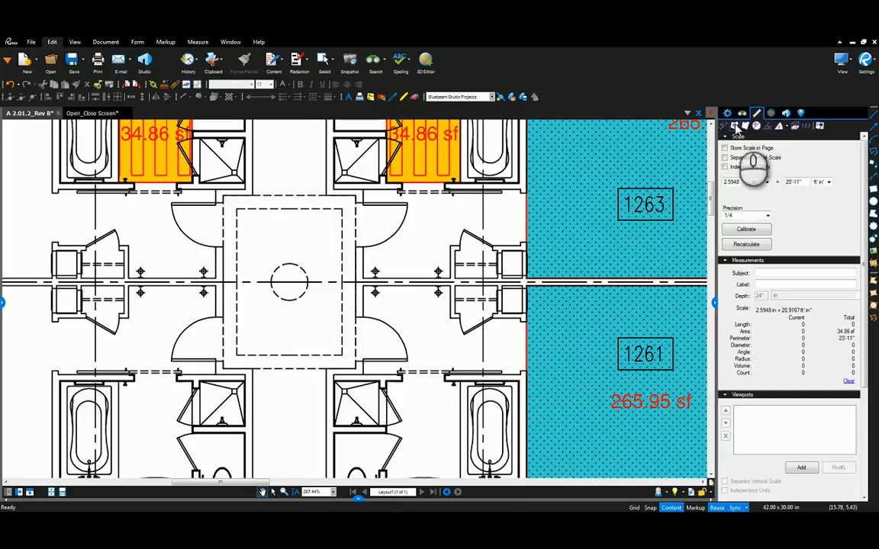
pyautogui.click(734, 127)
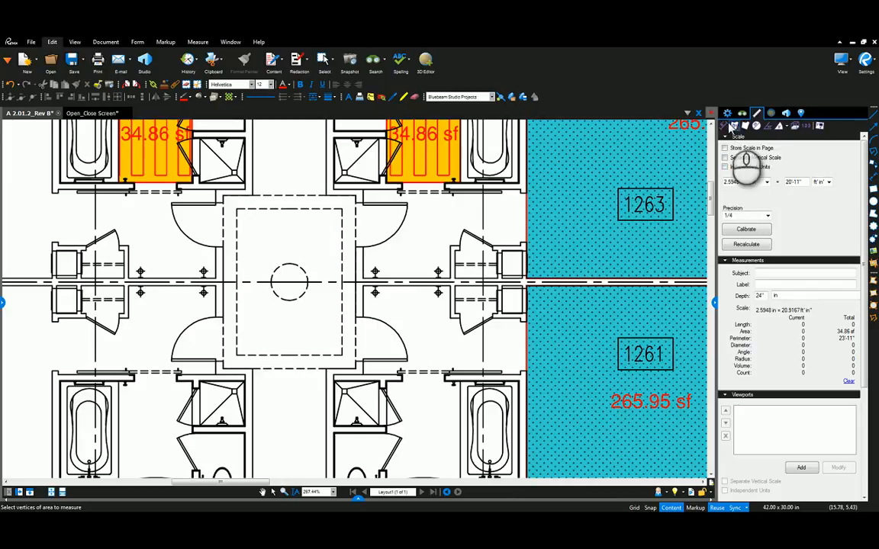
pyautogui.click(727, 114)
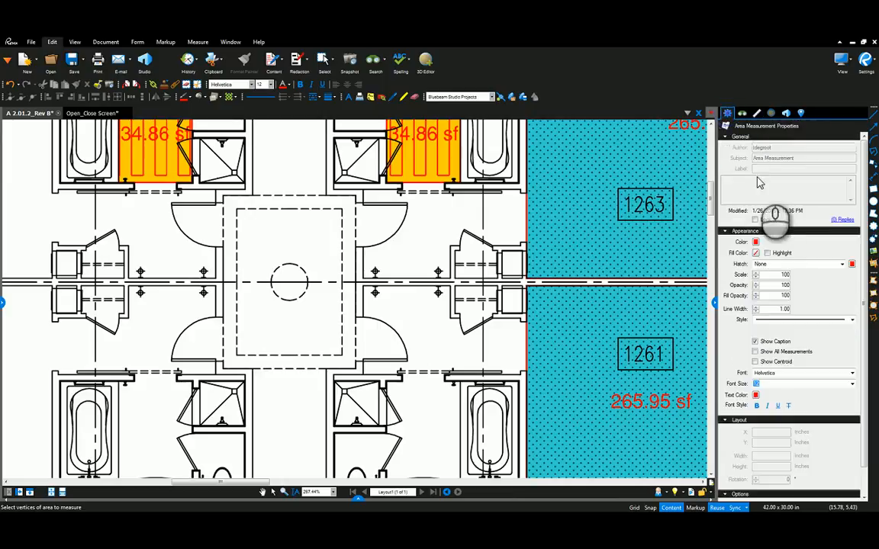
pyautogui.click(756, 253)
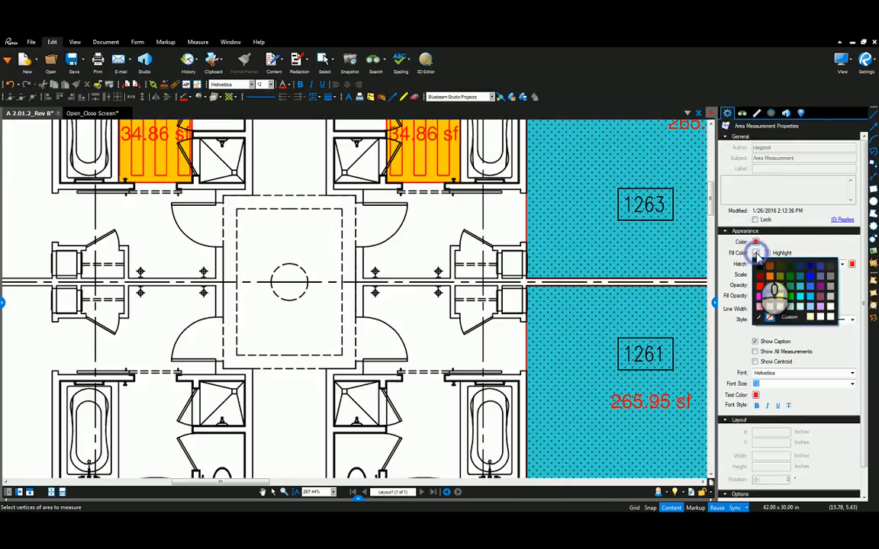
pyautogui.click(803, 309)
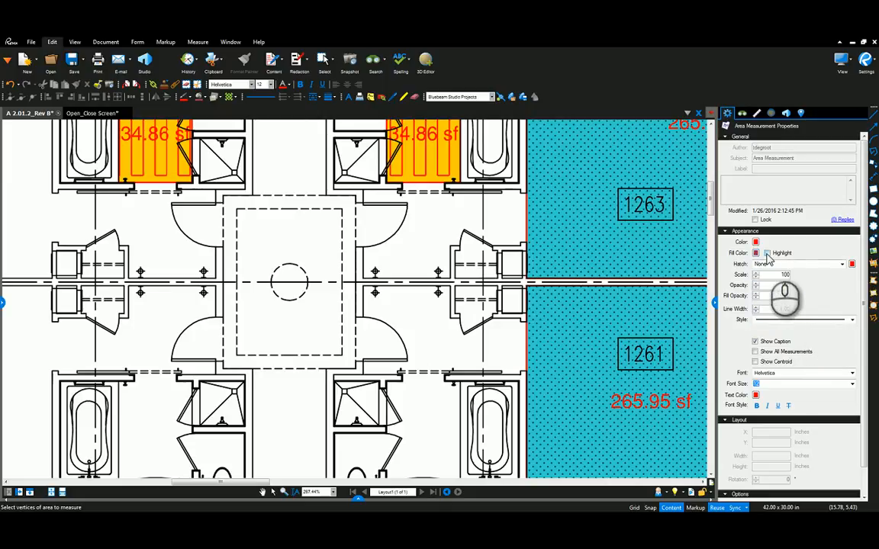
# - Add a new hatch pattern set titled AutoCAD
pyautogui.click(842, 265)
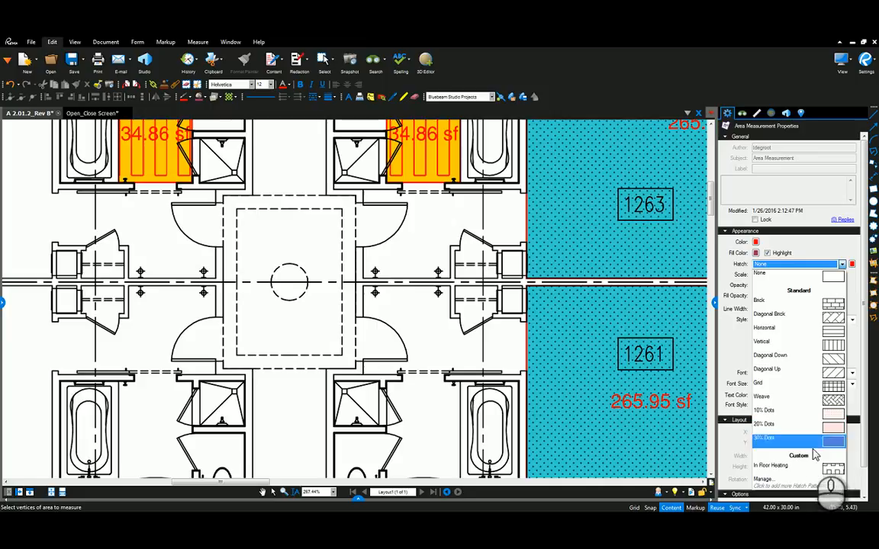
pyautogui.click(824, 486)
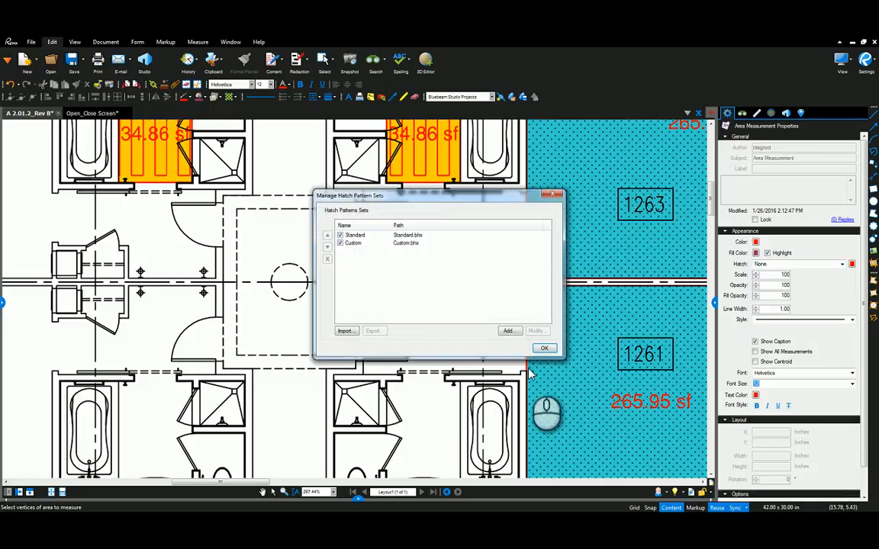
pyautogui.click(508, 331)
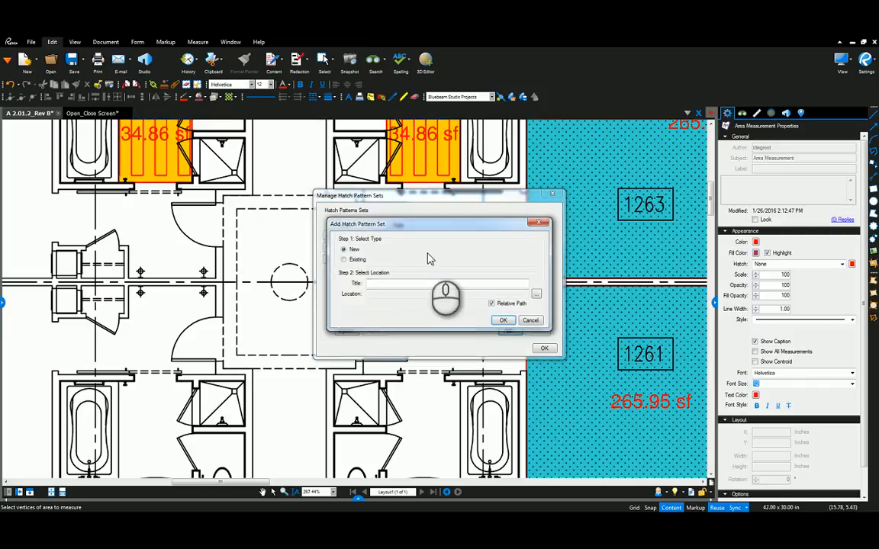
pyautogui.click(396, 285)
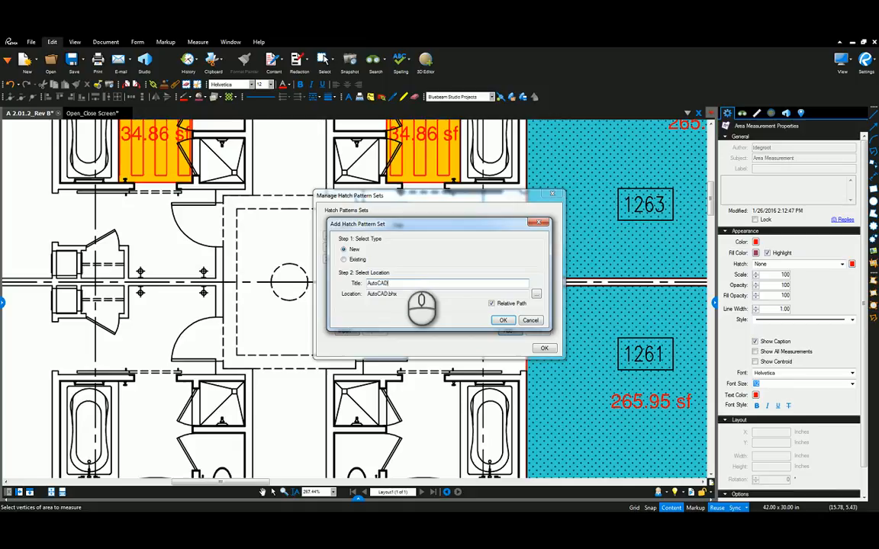
pyautogui.click(502, 320)
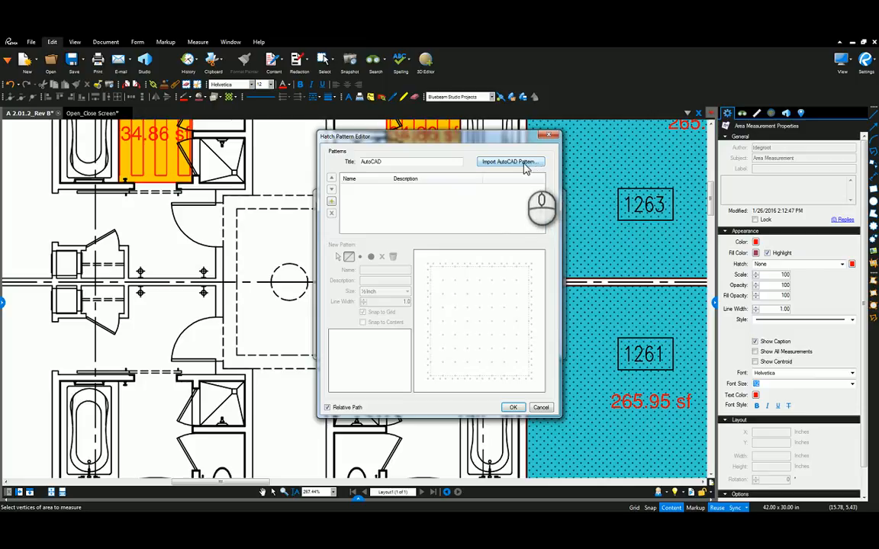
# - Import the AutoCAD hatch patterns from acad.pat in the Tech Corner Blog folder into the set
pyautogui.click(509, 162)
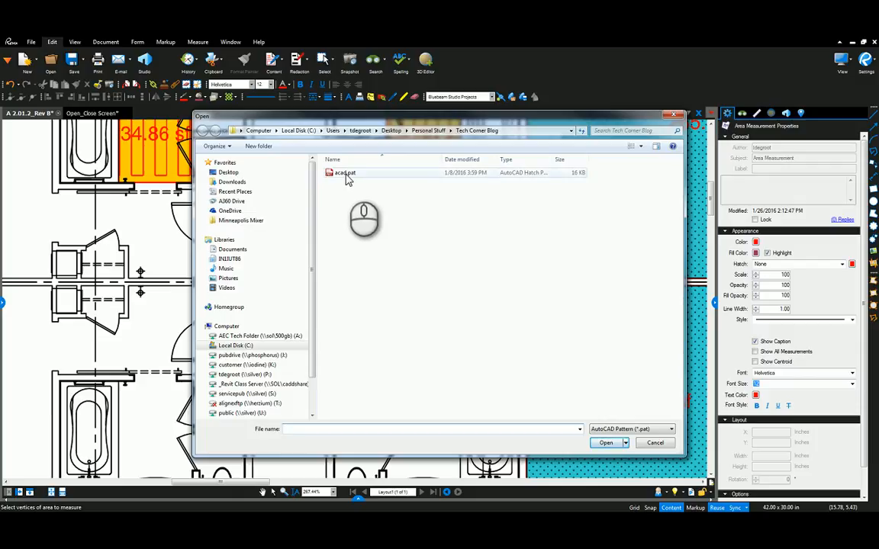
pyautogui.click(347, 175)
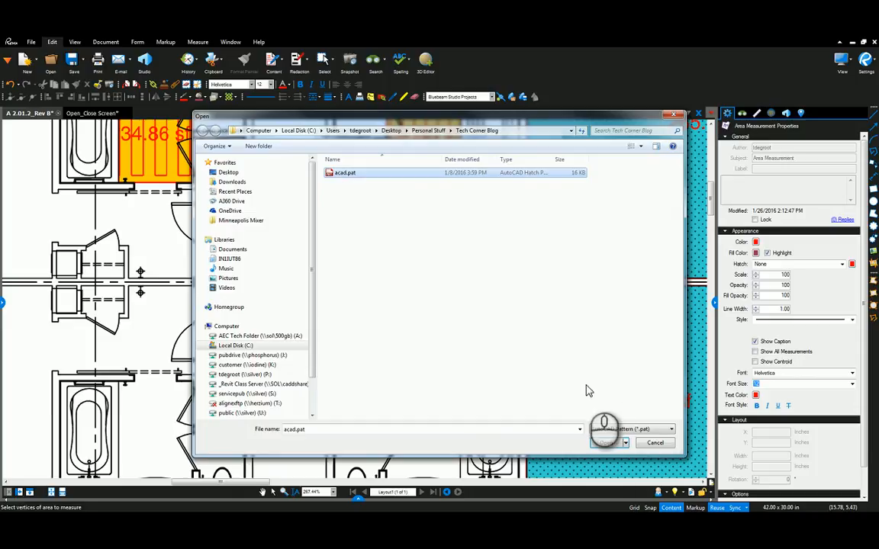
pyautogui.click(605, 444)
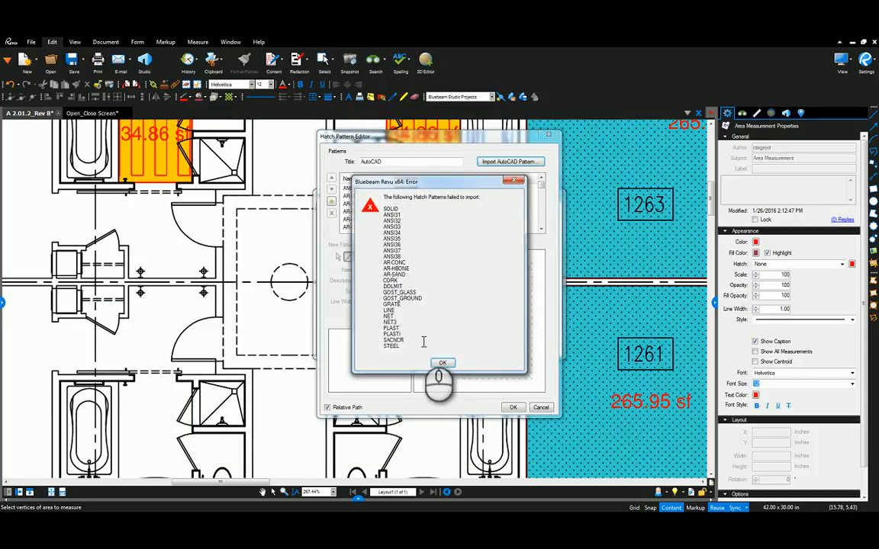
pyautogui.click(441, 364)
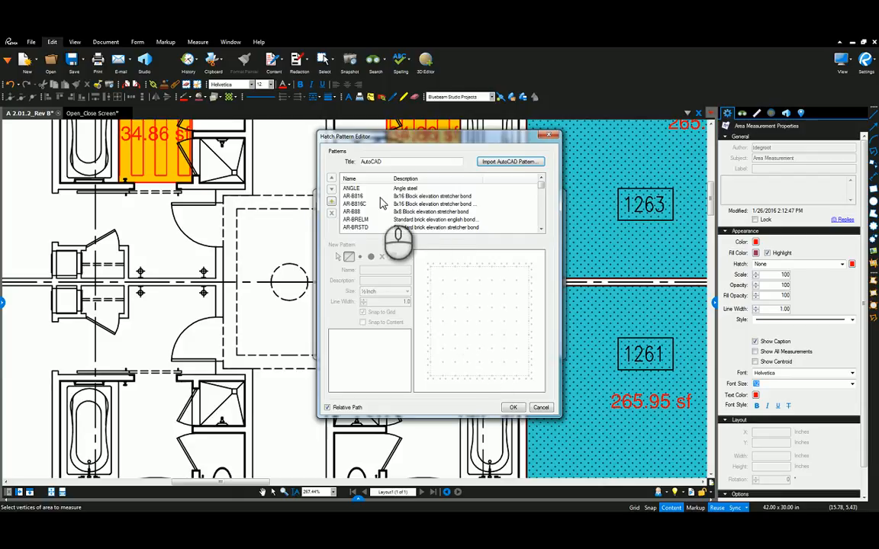
# - Preview the imported AR-B816 and ACAD_ISO14W100 patterns and save the AutoCAD hatch set
pyautogui.click(363, 196)
pyautogui.scroll(-10, 401, 210)
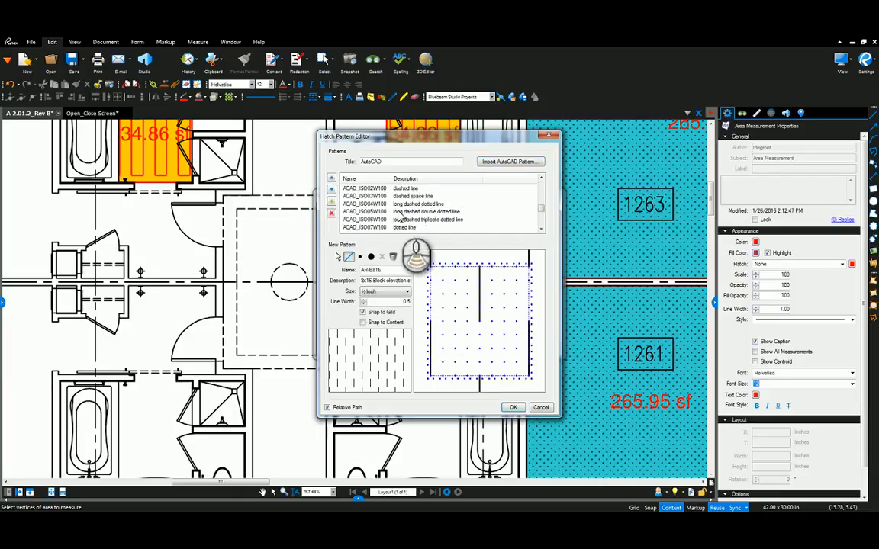
pyautogui.click(373, 212)
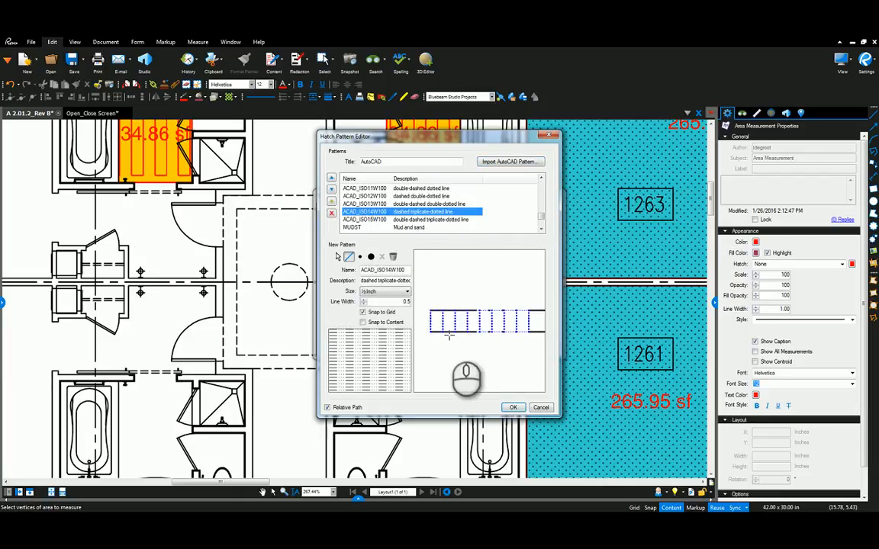
pyautogui.click(514, 409)
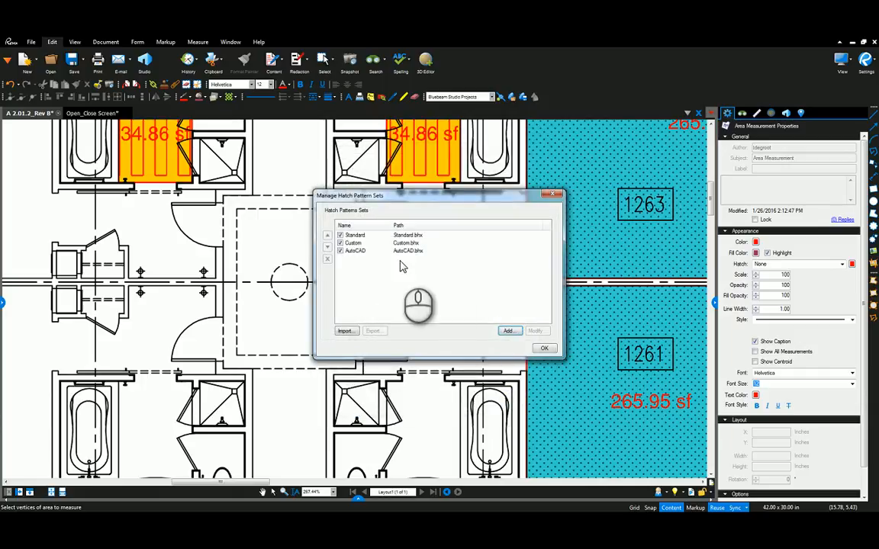
pyautogui.click(544, 348)
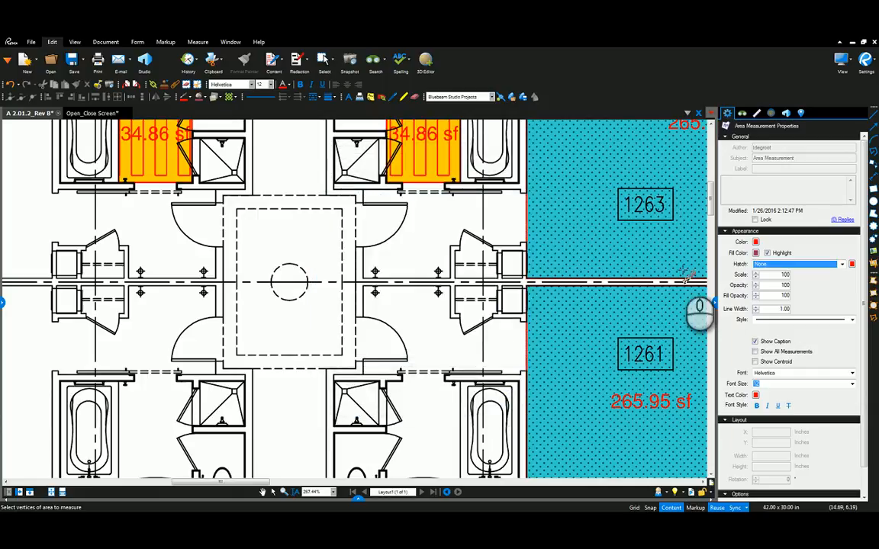
# - Choose the HONEY hatch and measure the outer dashed rectangle in the central corridor, about 108 sf
pyautogui.click(843, 264)
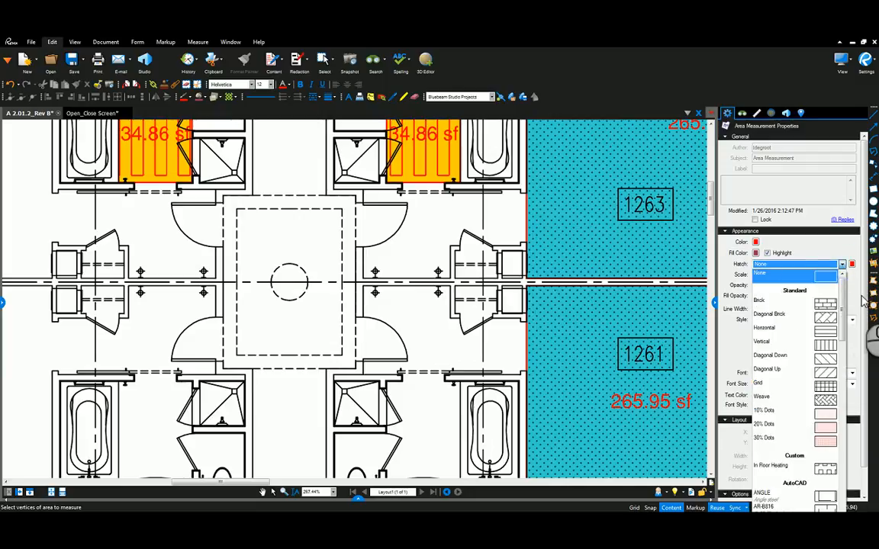
pyautogui.moveTo(844, 303)
pyautogui.mouseDown()
pyautogui.moveTo(845, 477)
pyautogui.moveTo(853, 431)
pyautogui.mouseUp()
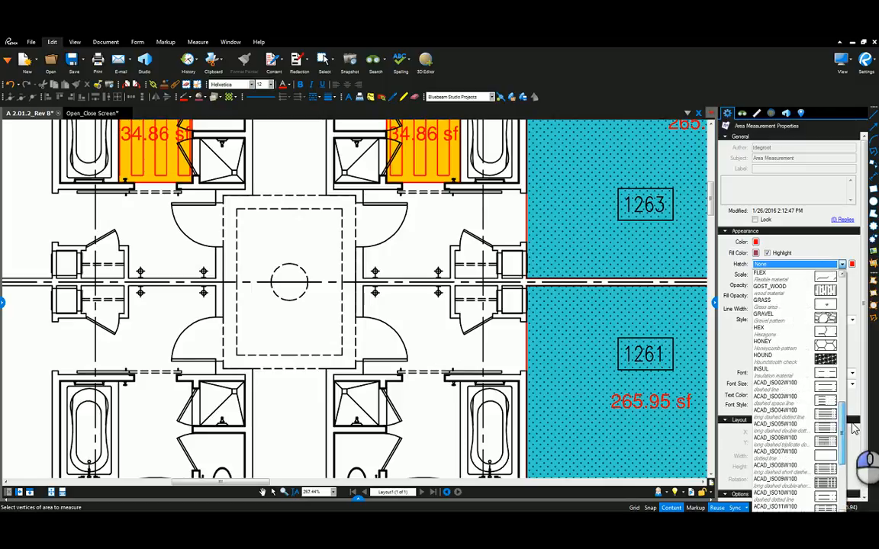
pyautogui.click(829, 346)
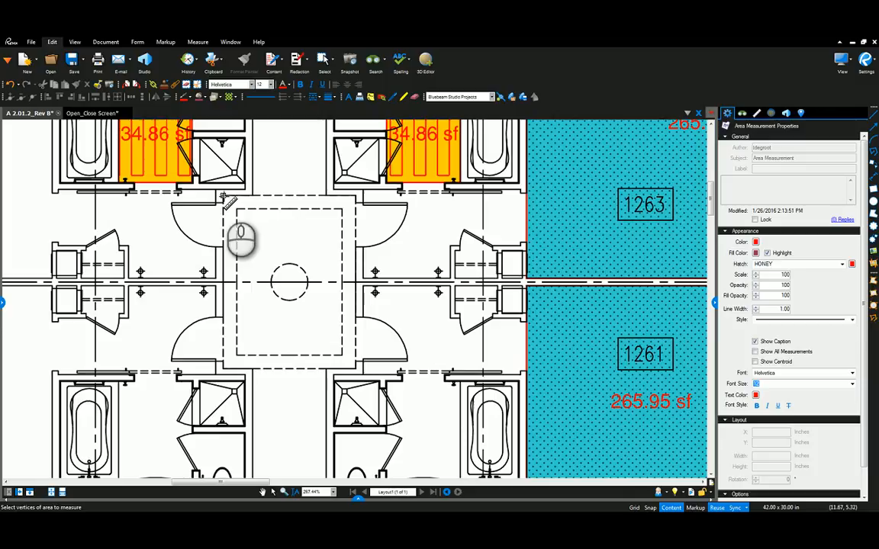
pyautogui.moveTo(223, 197)
pyautogui.mouseDown()
pyautogui.moveTo(318, 348)
pyautogui.moveTo(356, 370)
pyautogui.mouseUp()
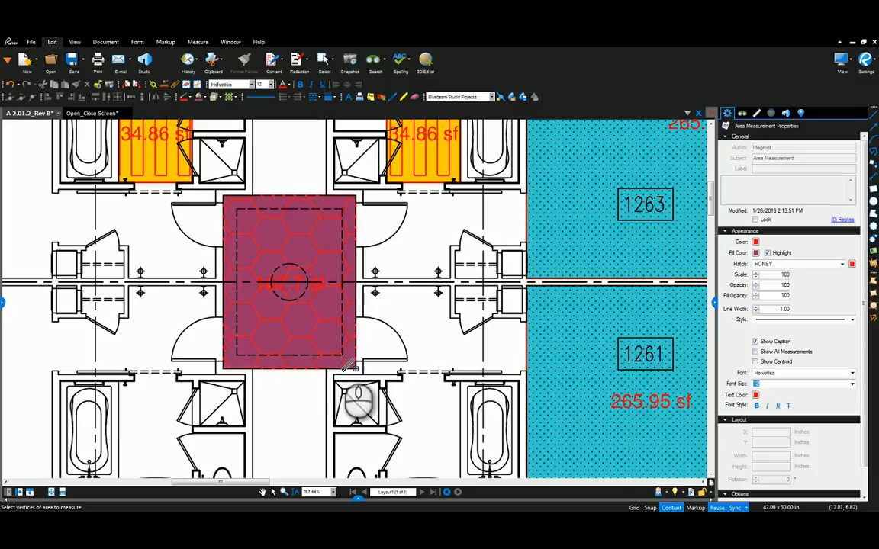
pyautogui.press('Escape')
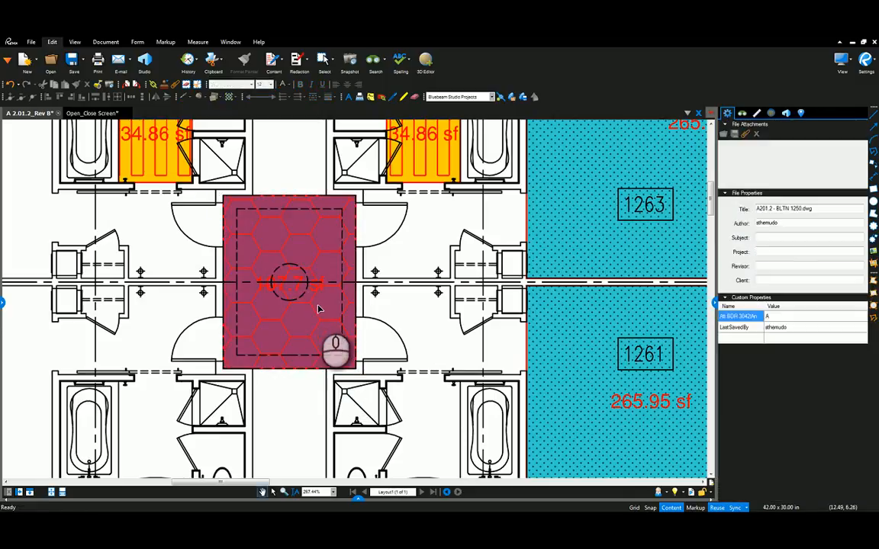
# - Set the central corridor area measurement's subject to Common Area and its HONEY hatch scale to 80
pyautogui.click(315, 314)
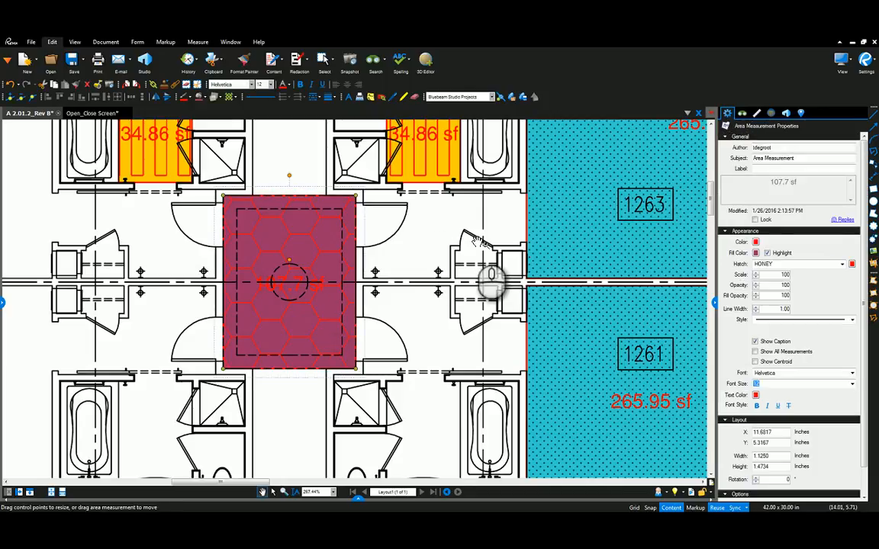
pyautogui.moveTo(801, 158); pyautogui.dragTo(753, 158)
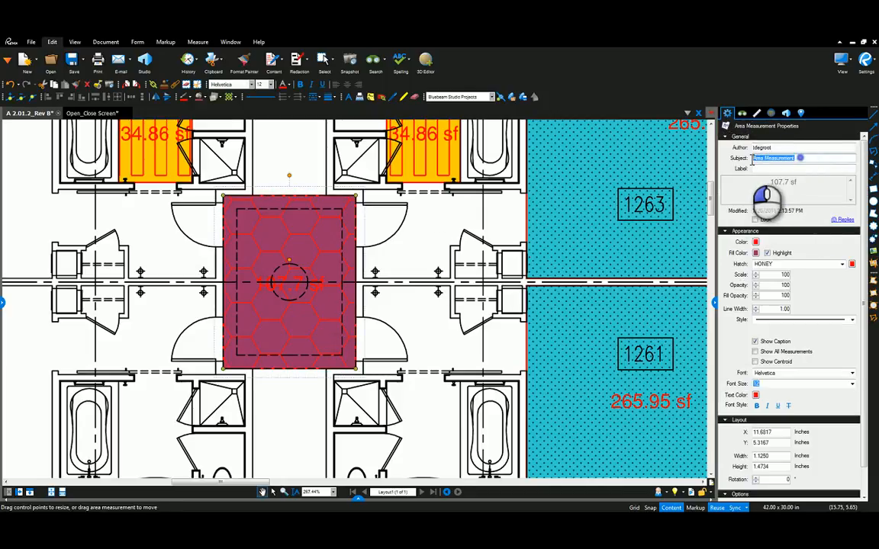
pyautogui.write('Common')
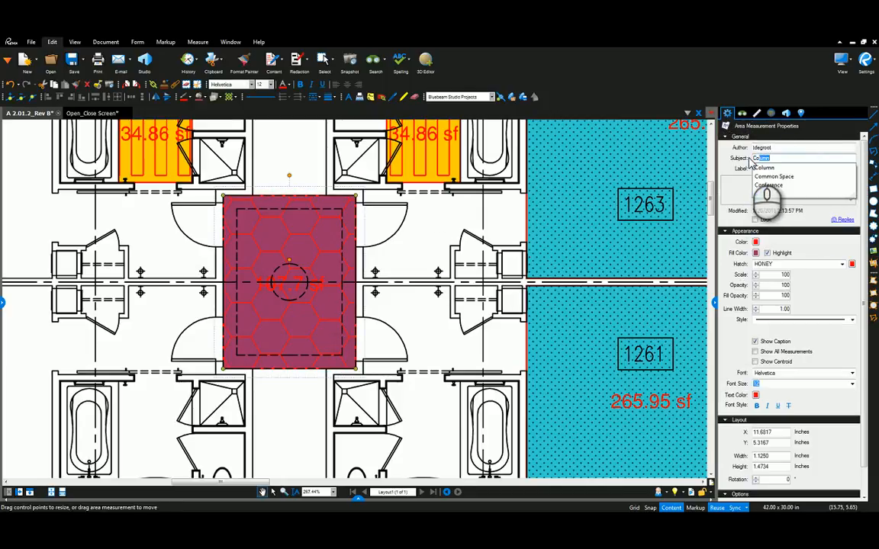
pyautogui.write(' Area')
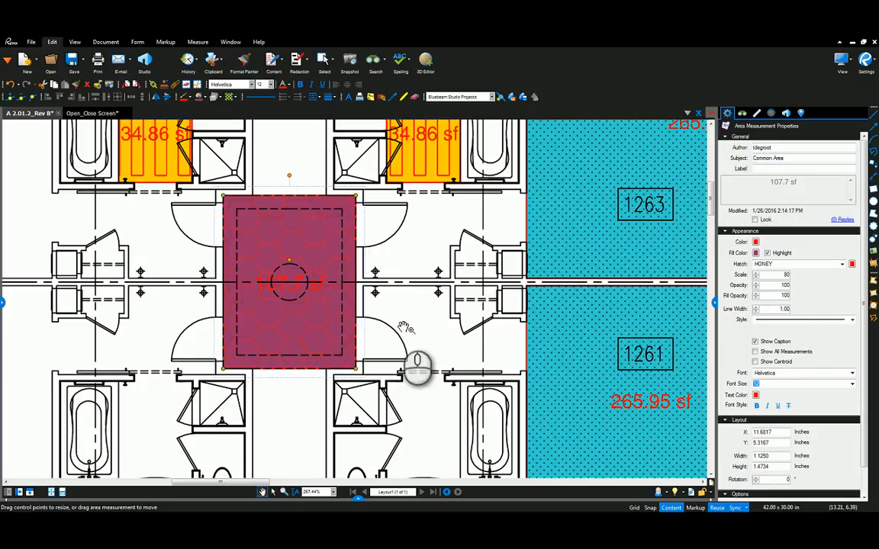
pyautogui.click(367, 297)
# - Set the subject of both orange bathroom area measurements near rooms 1262 and 1263 to In Floor Heating
pyautogui.scroll(-5, 313, 282)
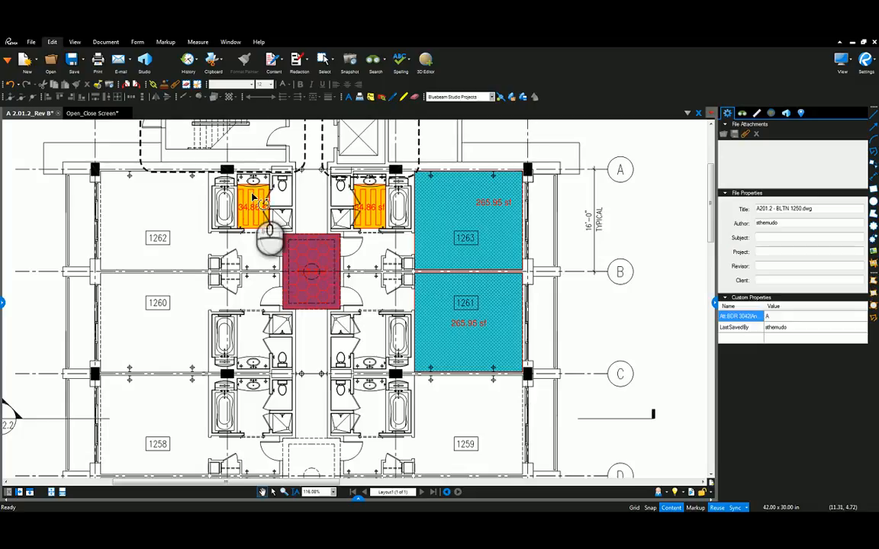
pyautogui.click(252, 218)
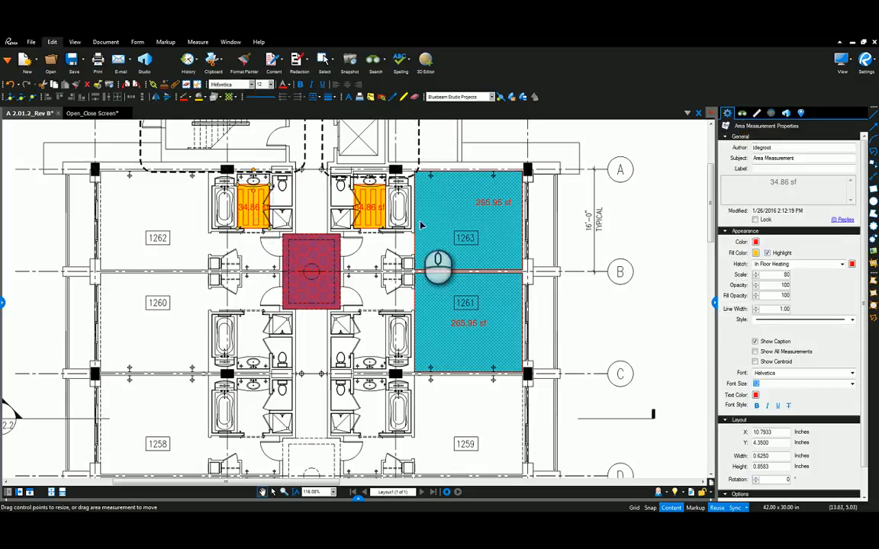
pyautogui.click(800, 158)
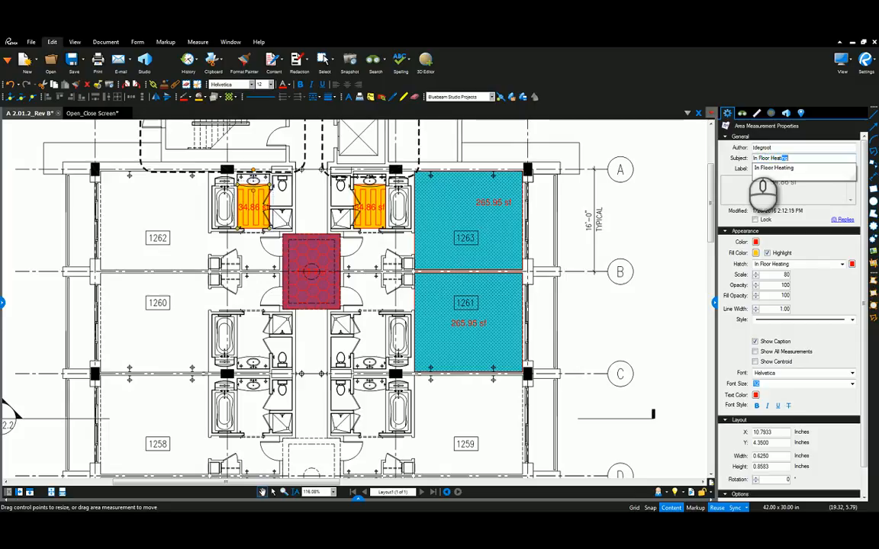
pyautogui.write('In Floor Heat')
pyautogui.press('Return')
pyautogui.click(747, 155)
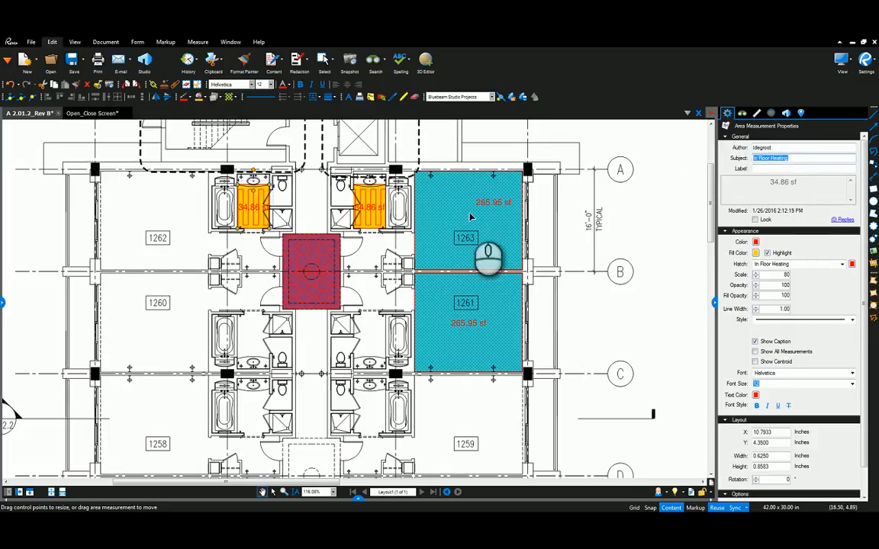
pyautogui.click(371, 213)
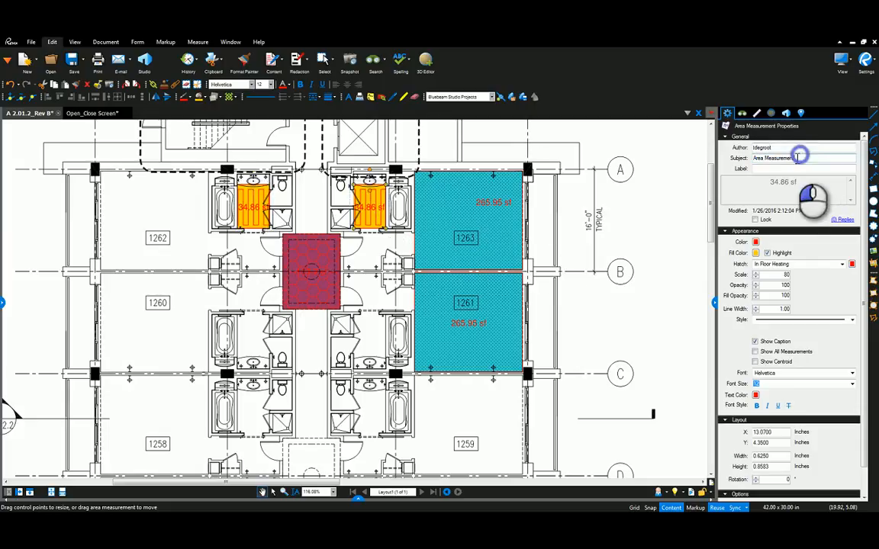
pyautogui.click(739, 159)
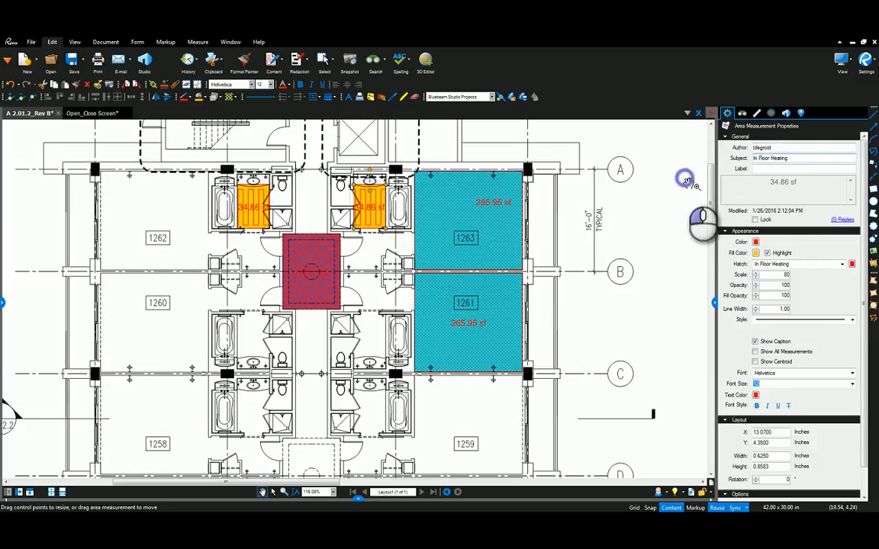
pyautogui.click(686, 175)
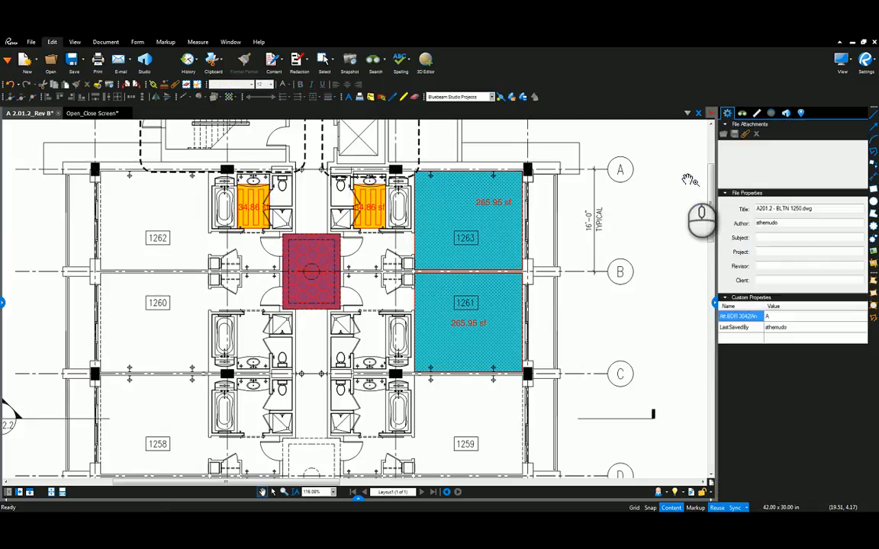
# - Review the subjects and areas of the measurements in the markups list, and close the list
pyautogui.click(359, 499)
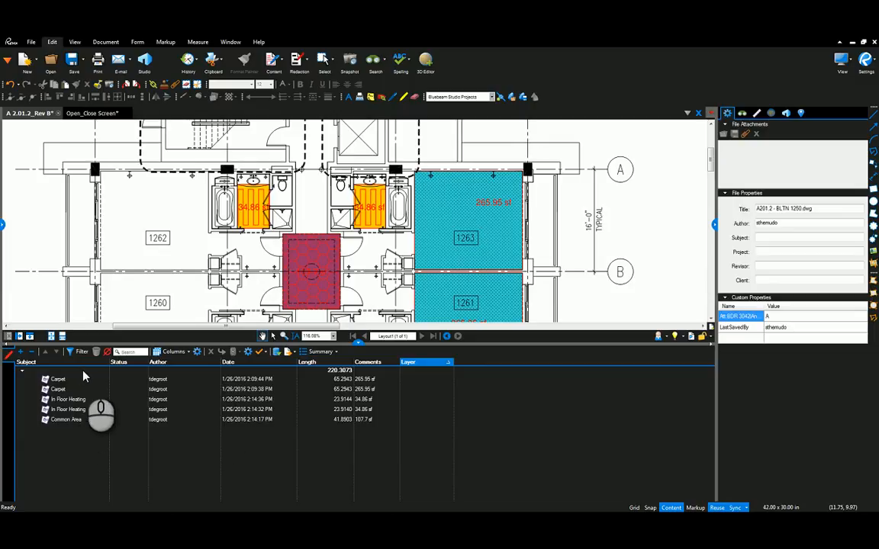
pyautogui.click(359, 343)
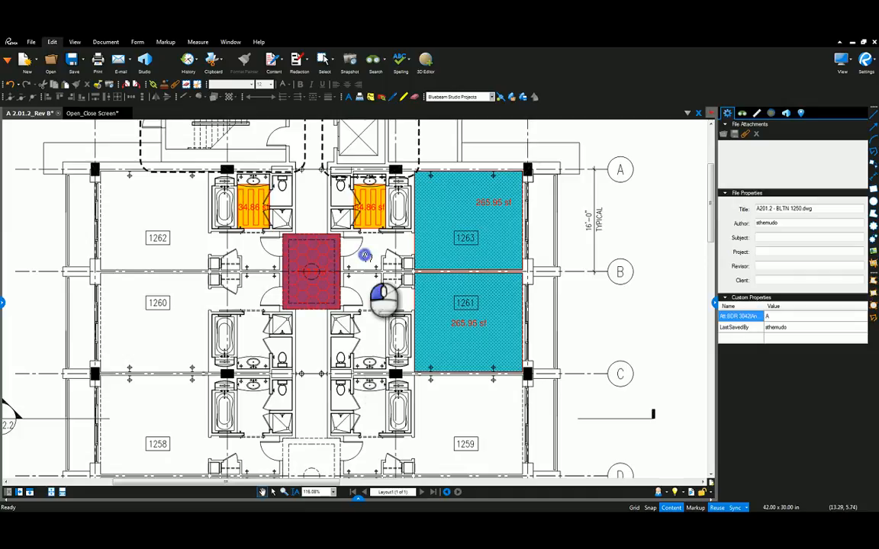
pyautogui.scroll(3, 375, 276)
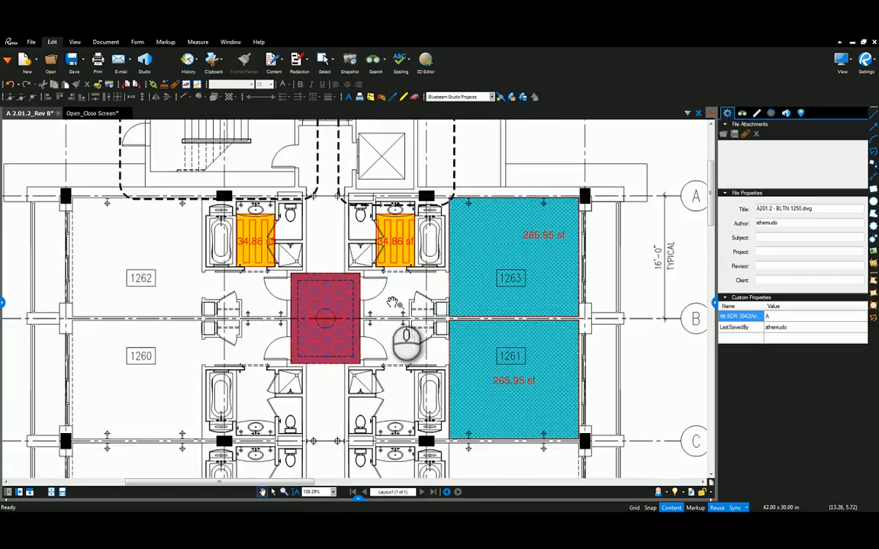